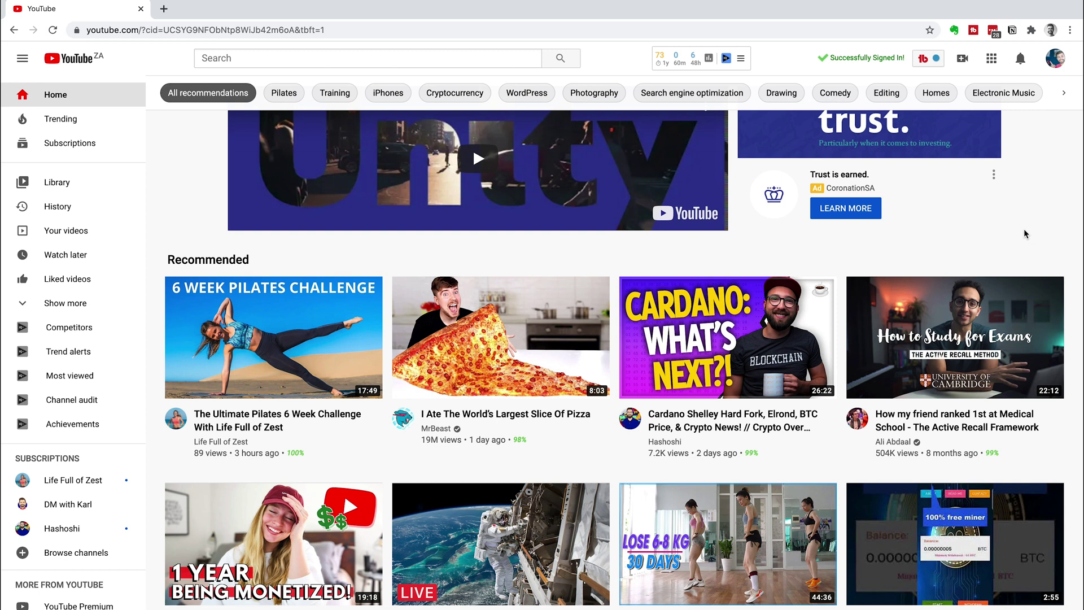
- Upload the video "how to enable custom thumbnail on youtube 2020" and show the additional options of its details
left_click(963, 63)
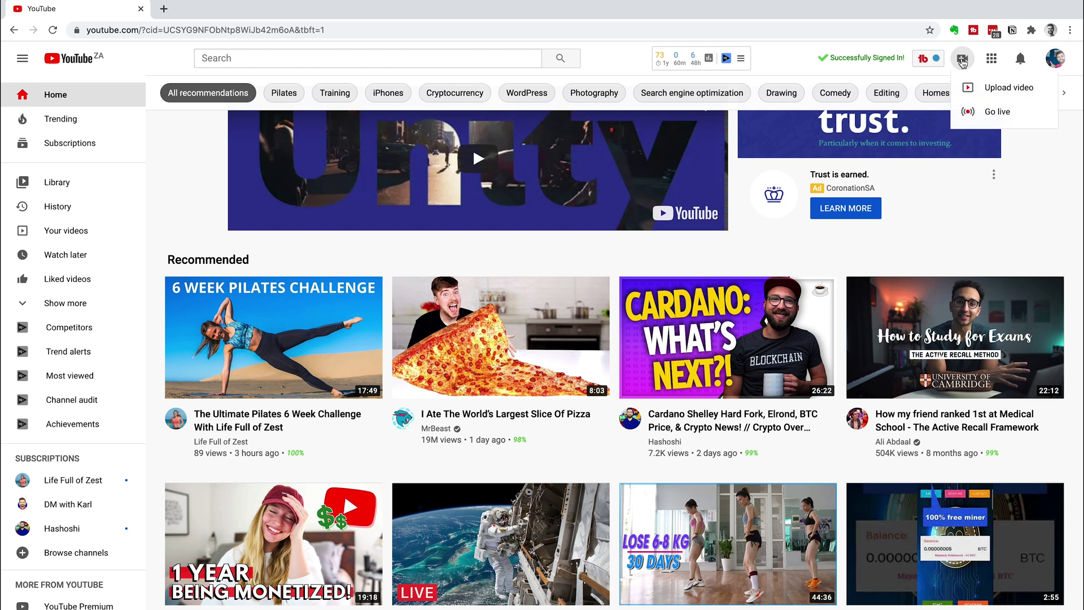
left_click(987, 92)
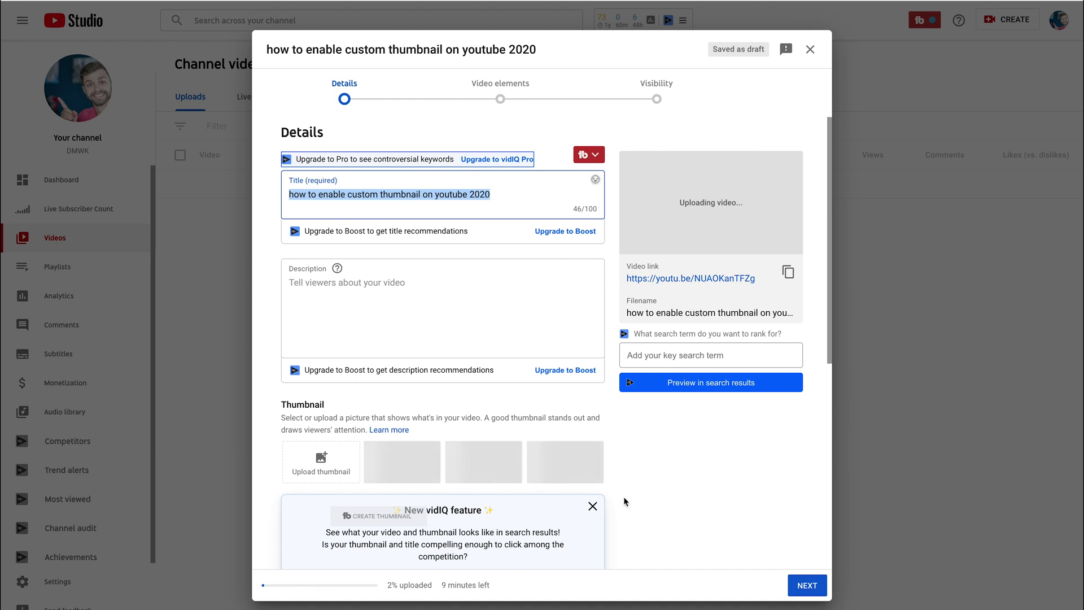
scroll(631, 511, "down", 7)
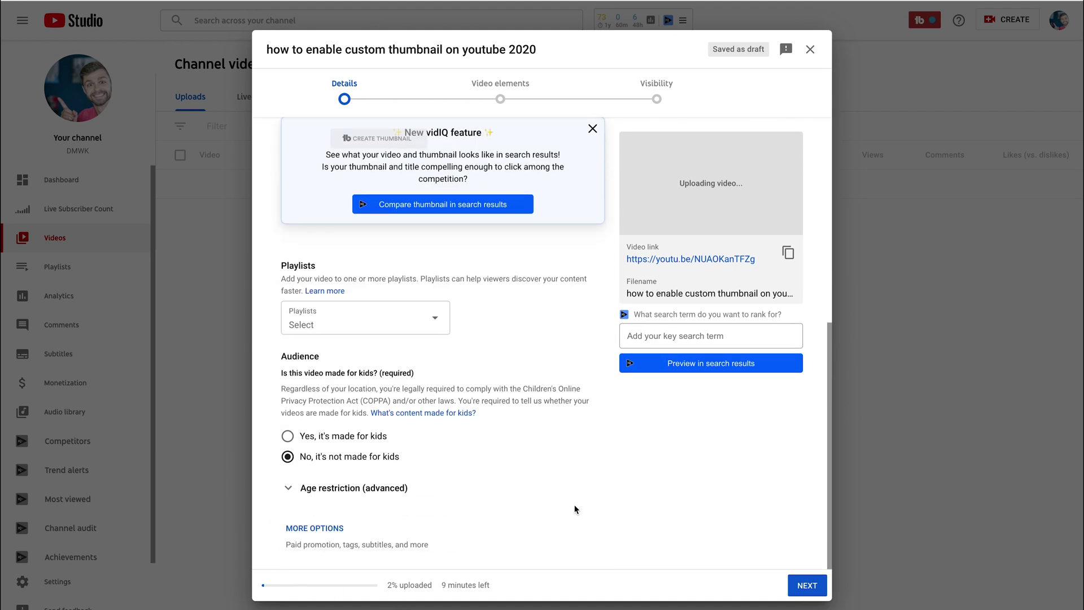
left_click(304, 529)
scroll(484, 486, "down", 5)
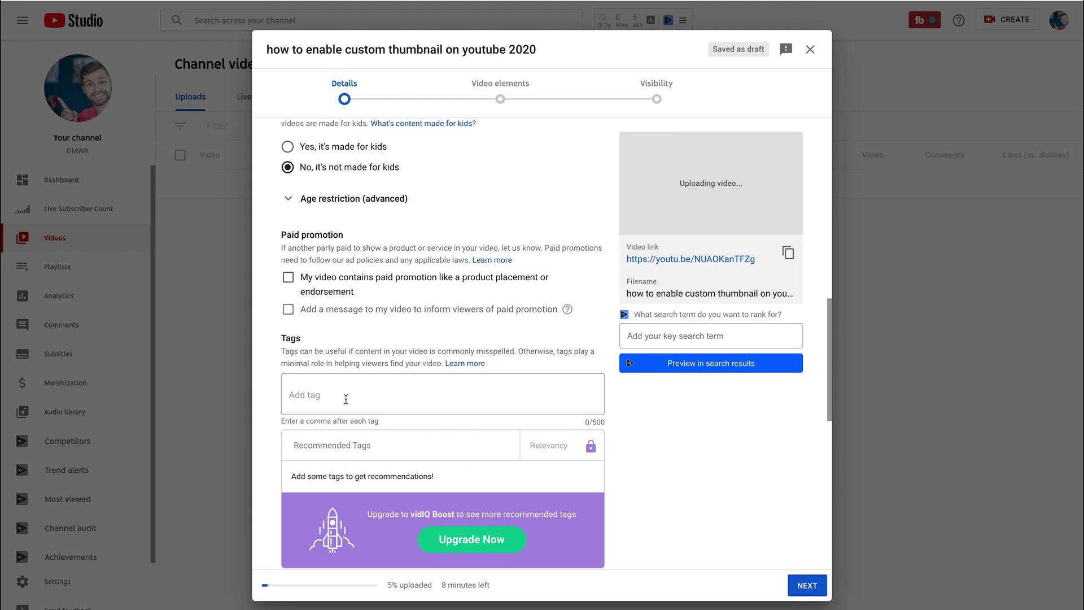
- Copy the full video title and add it as the first tag of the video
scroll(331, 396, "up", 10)
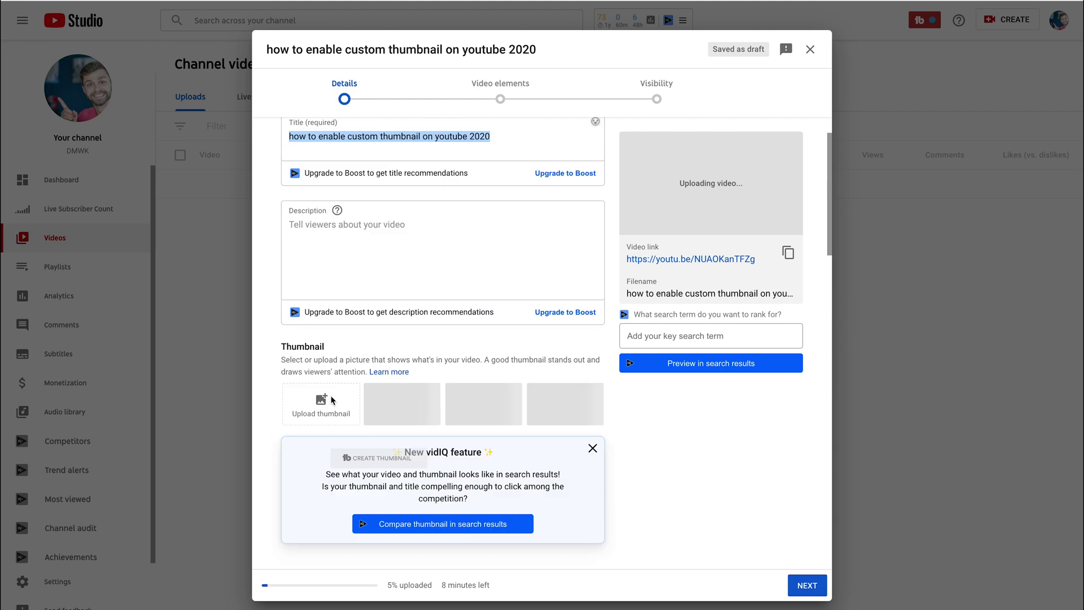
triple_click(308, 194)
right_click(299, 196)
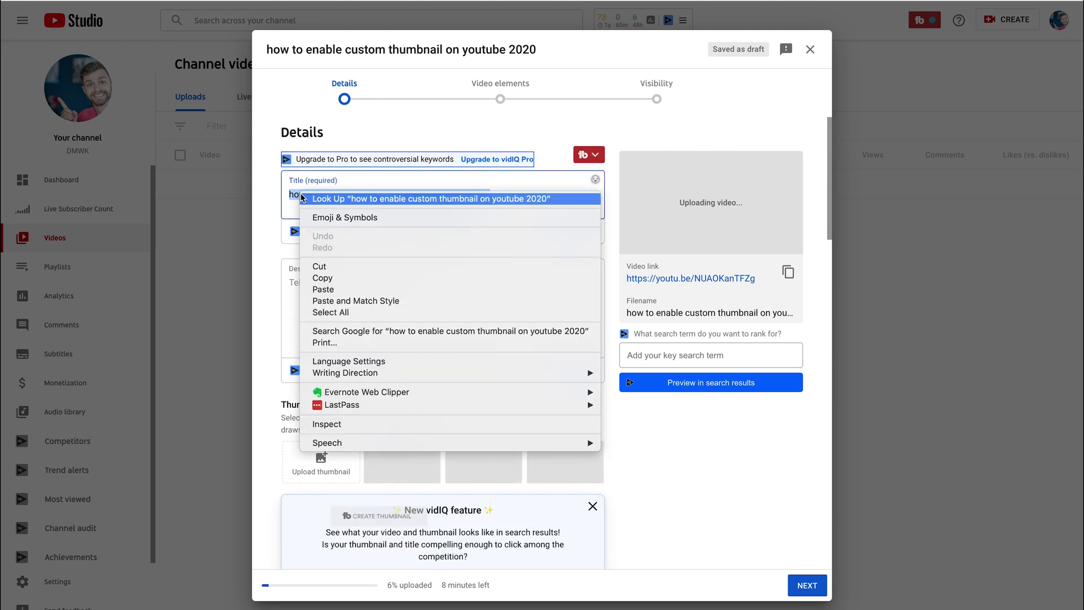
left_click(495, 189)
left_click_drag(496, 193, 283, 195)
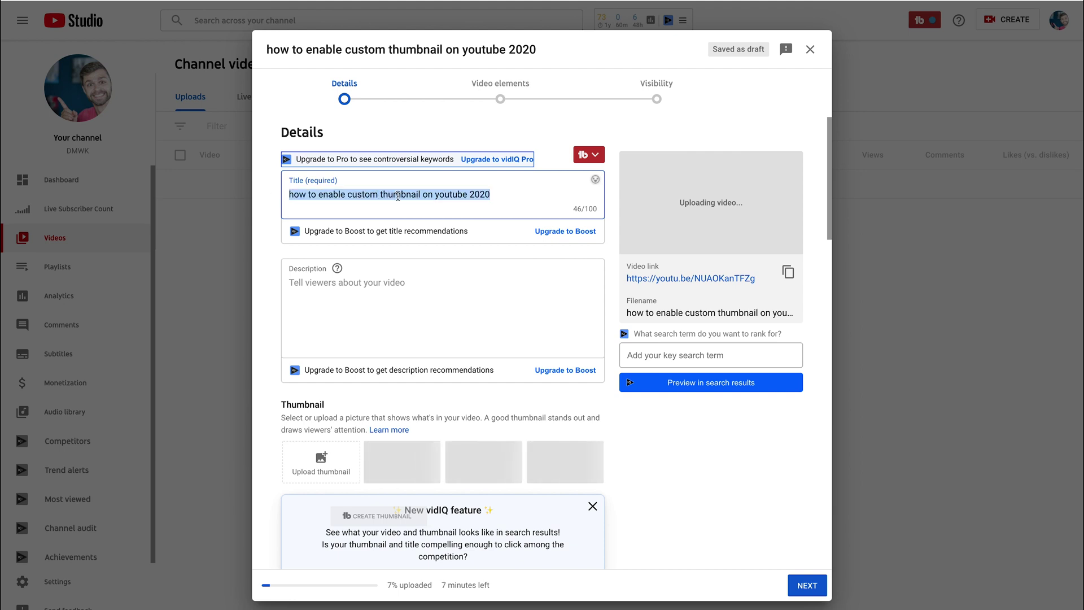
scroll(429, 213, "down", 10)
scroll(429, 213, "down", 3)
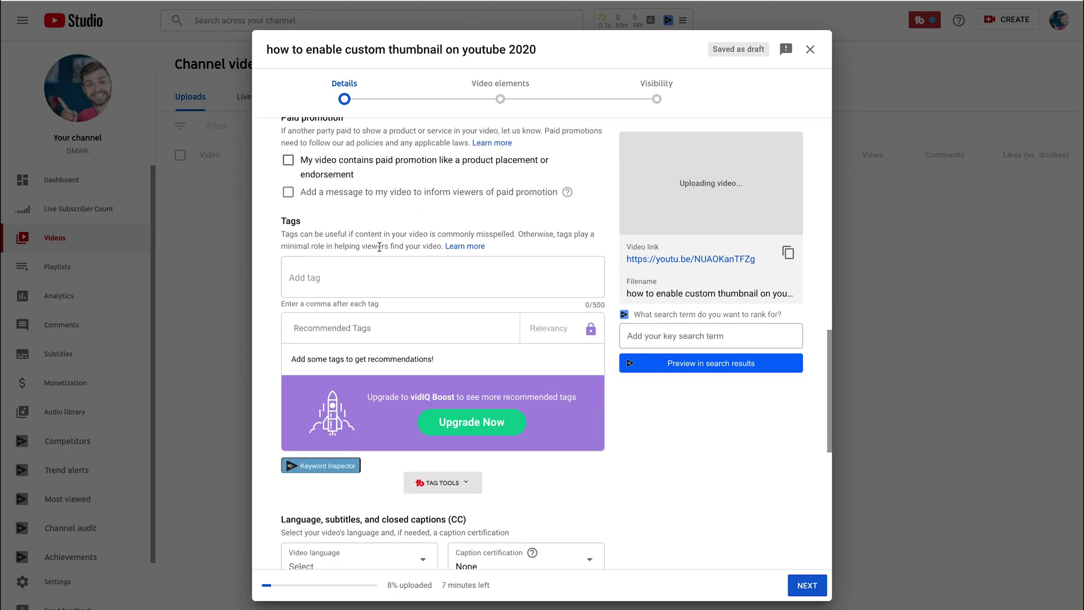
left_click(315, 279)
key("ctrl+v")
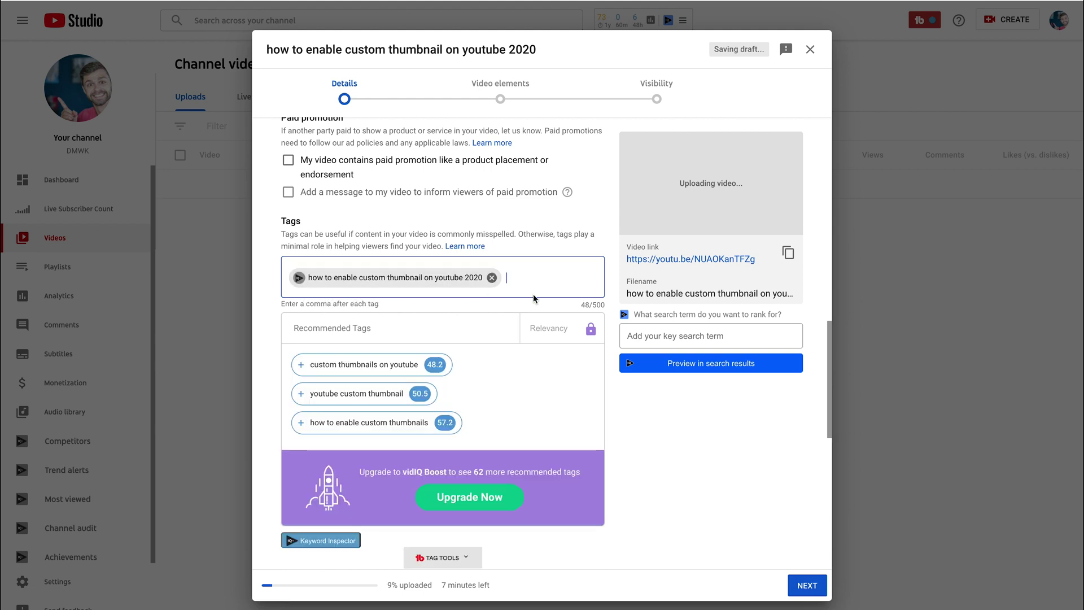
- Add the TubeBuddy recommended tags "youtube custom thumbnail", "youtube thumbnail" and "custom thumbnails" to the video
scroll(609, 410, "down", 7)
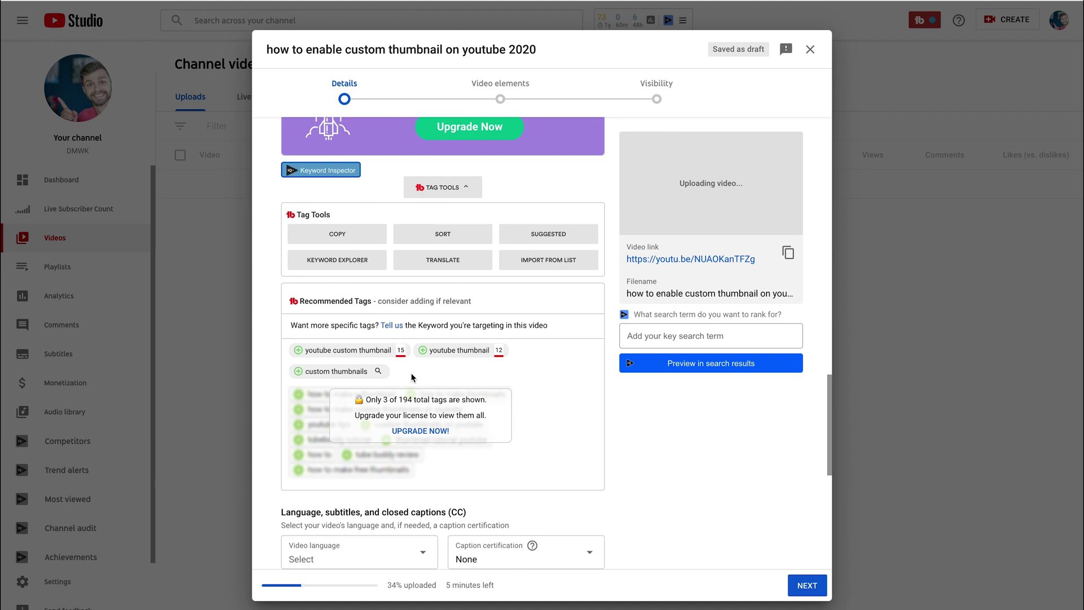
left_click(299, 354)
scroll(457, 408, "down", 7)
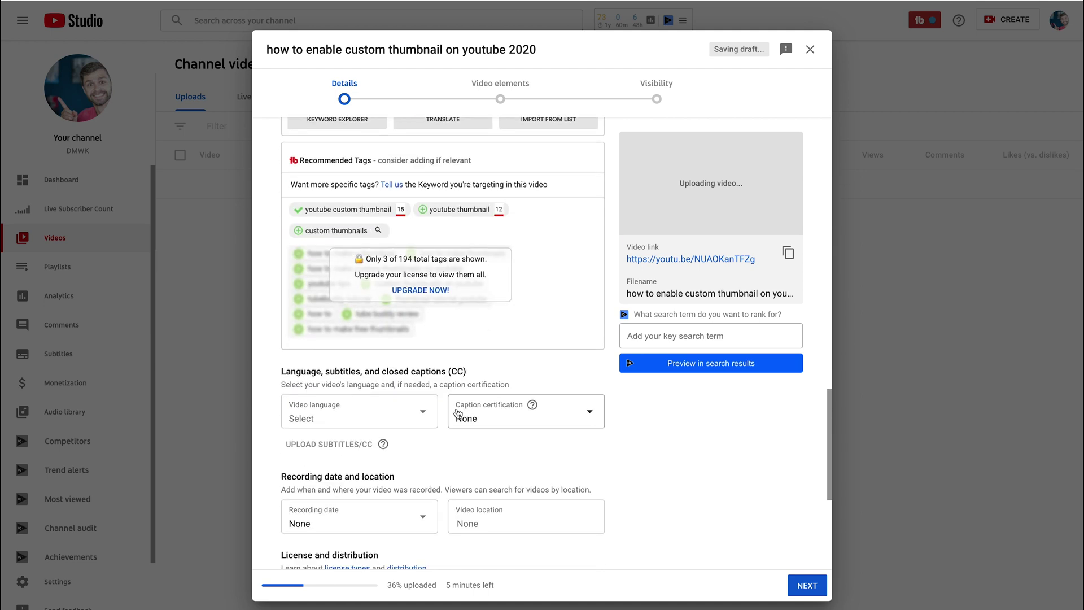
scroll(458, 413, "down", 5)
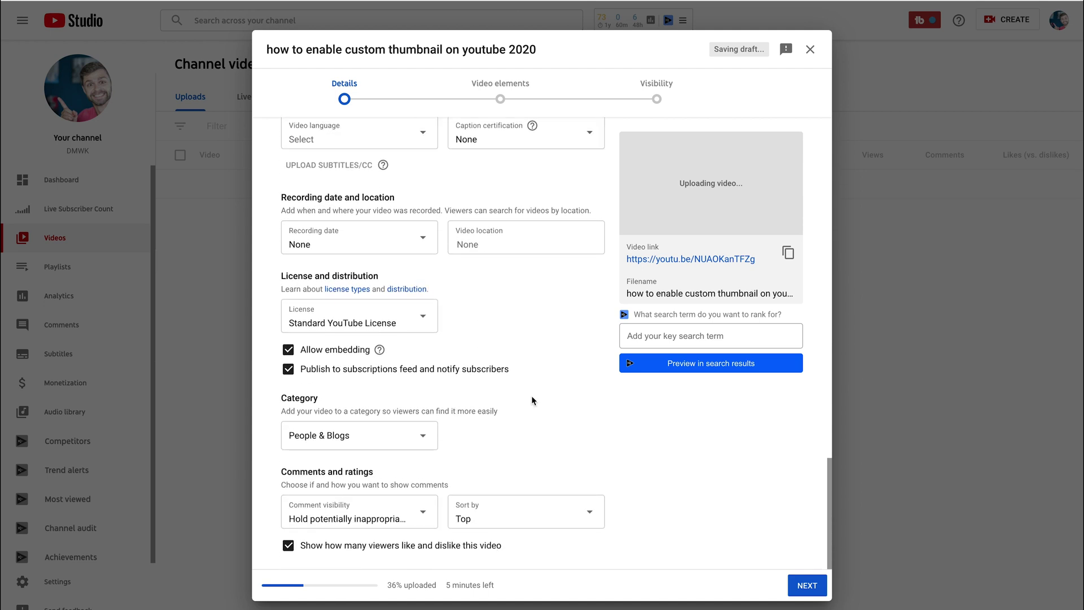
scroll(530, 395, "up", 7)
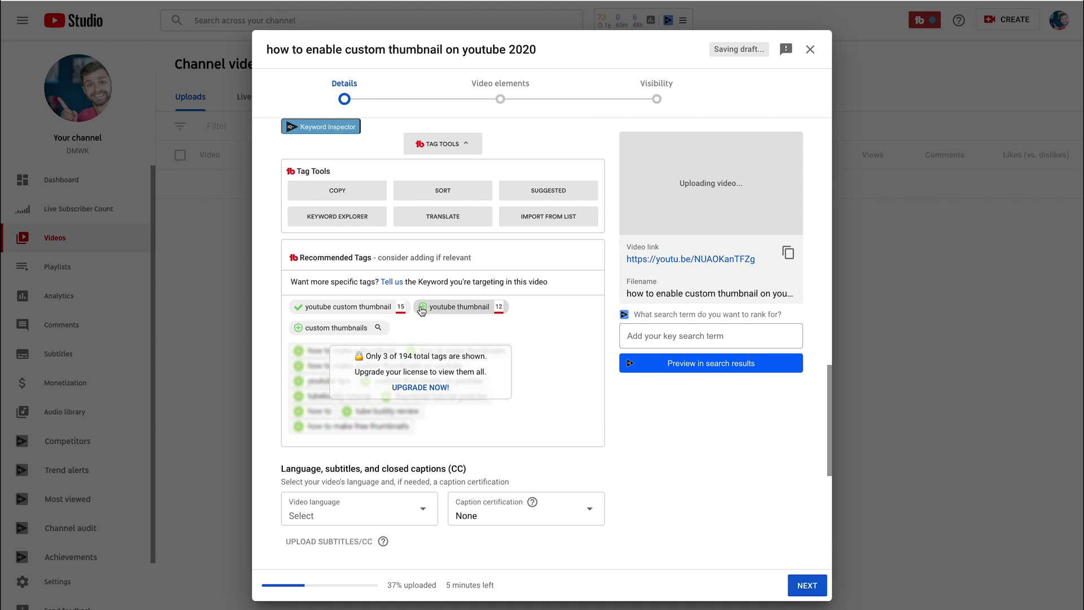
left_click(422, 307)
scroll(395, 417, "down", 6)
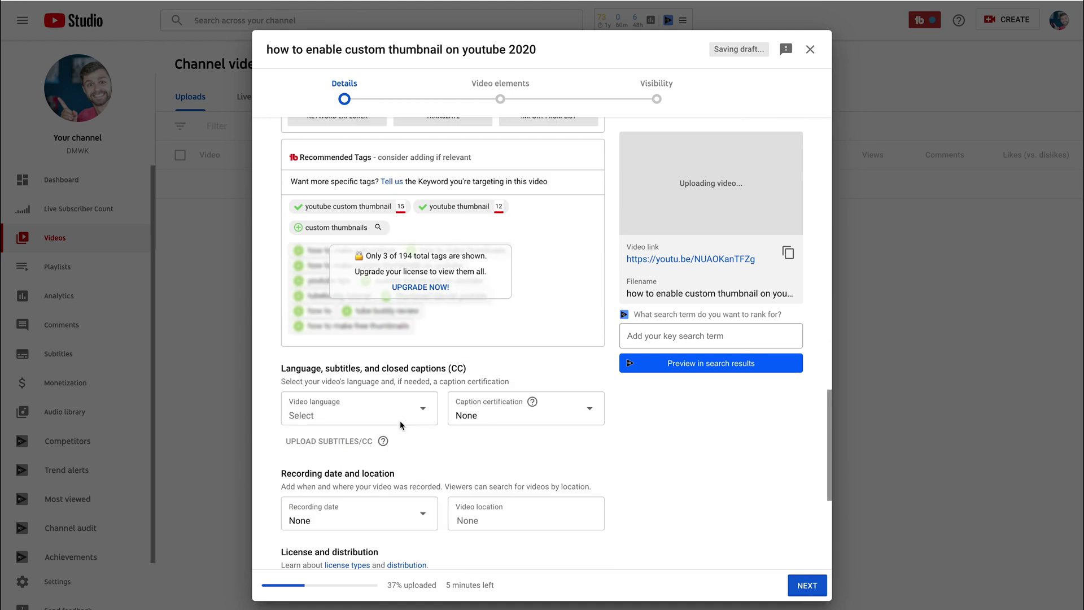
scroll(400, 424, "up", 1)
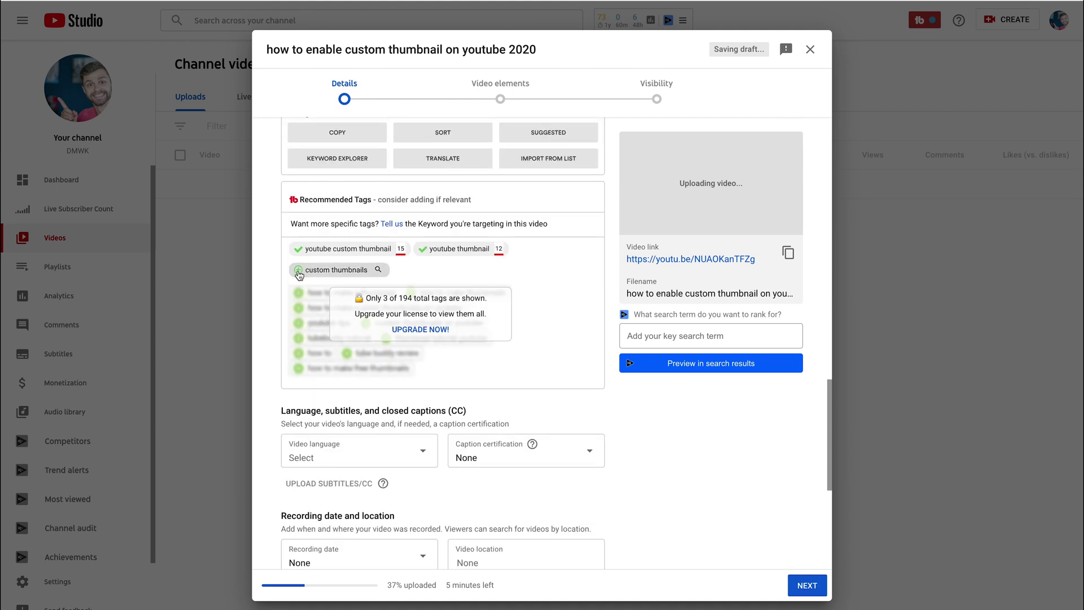
left_click(299, 275)
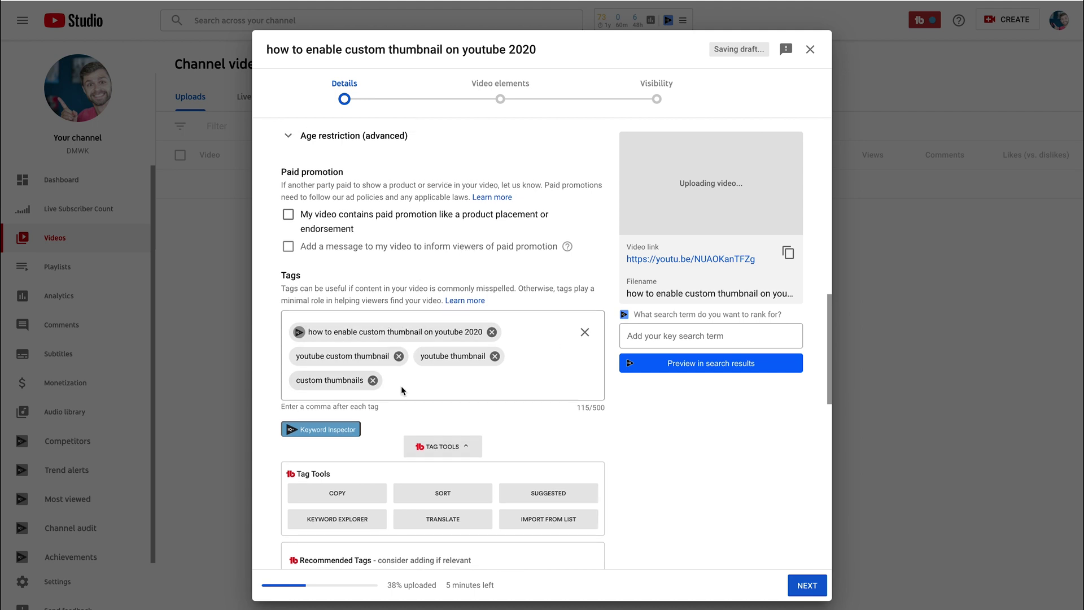
- Enter "How to get custom thumbnail" as a new tag entry after the existing tags to get related search terms
scroll(502, 389, "down", 3)
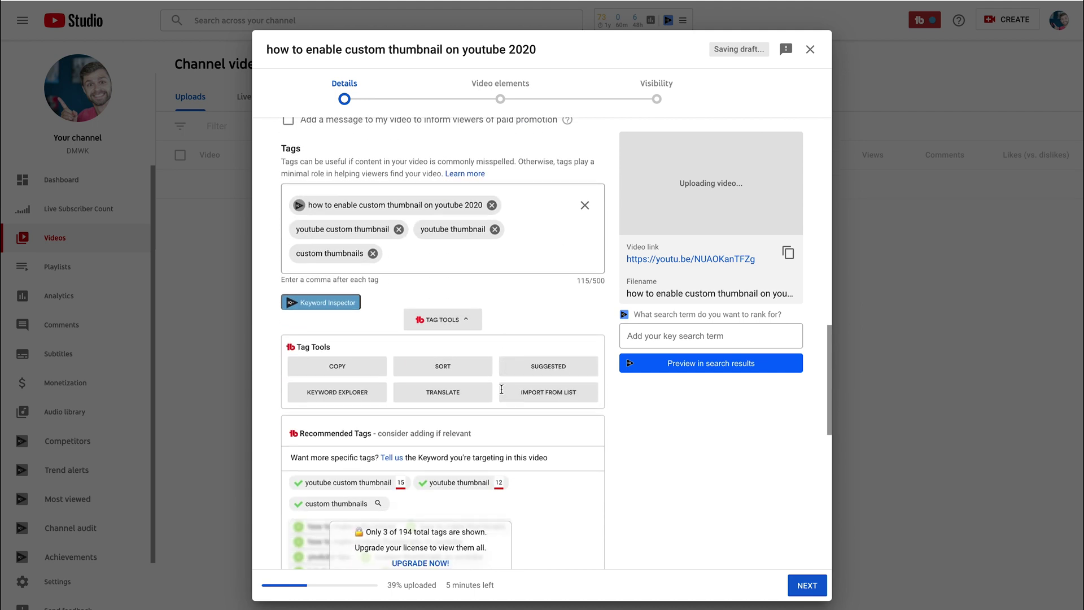
scroll(502, 390, "down", 2)
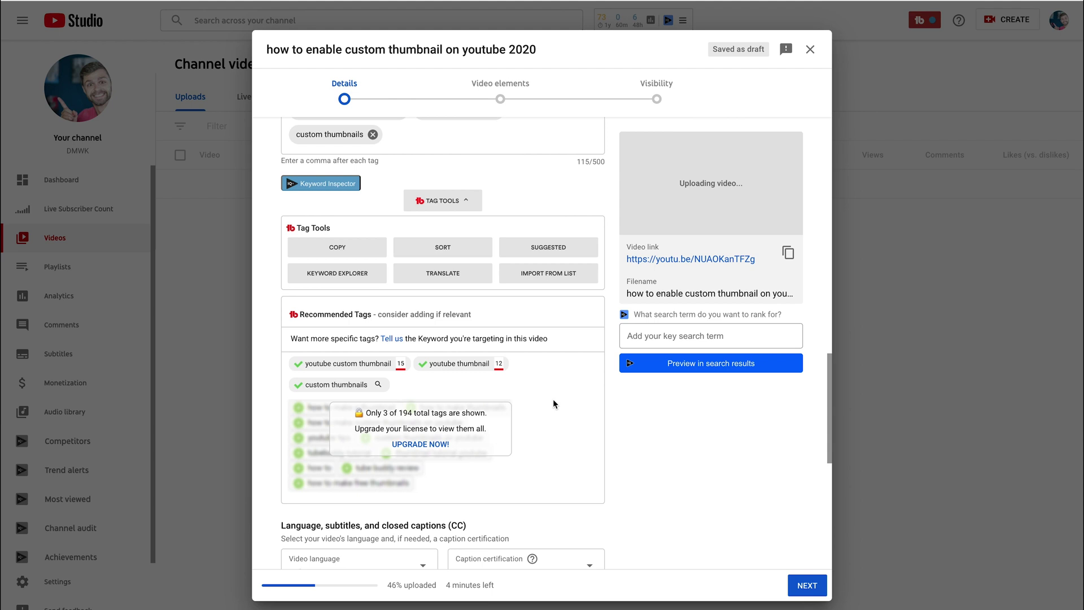
scroll(554, 403, "up", 10)
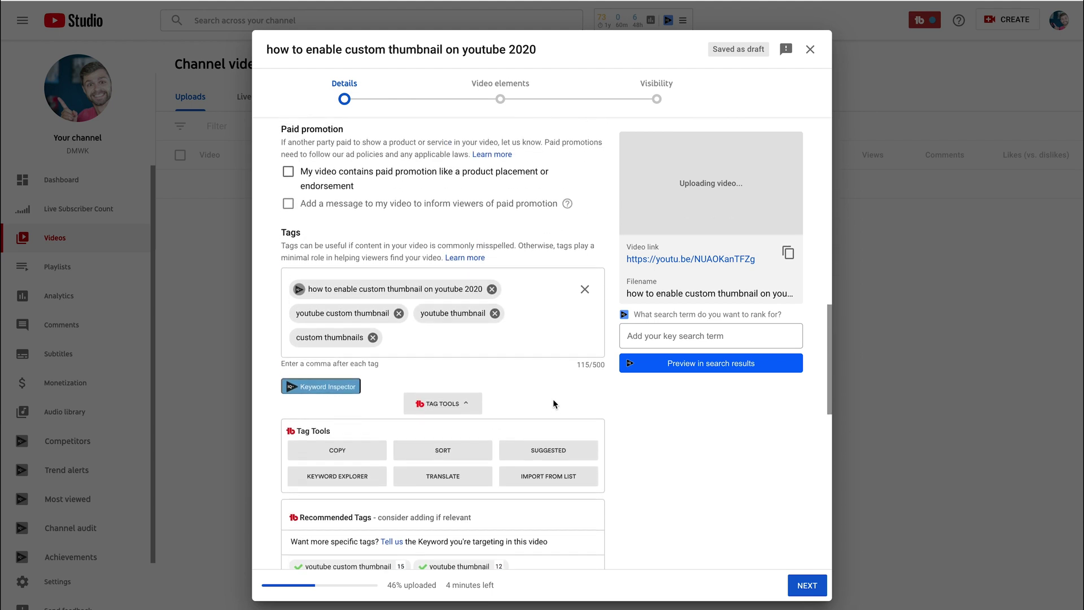
scroll(555, 404, "up", 9)
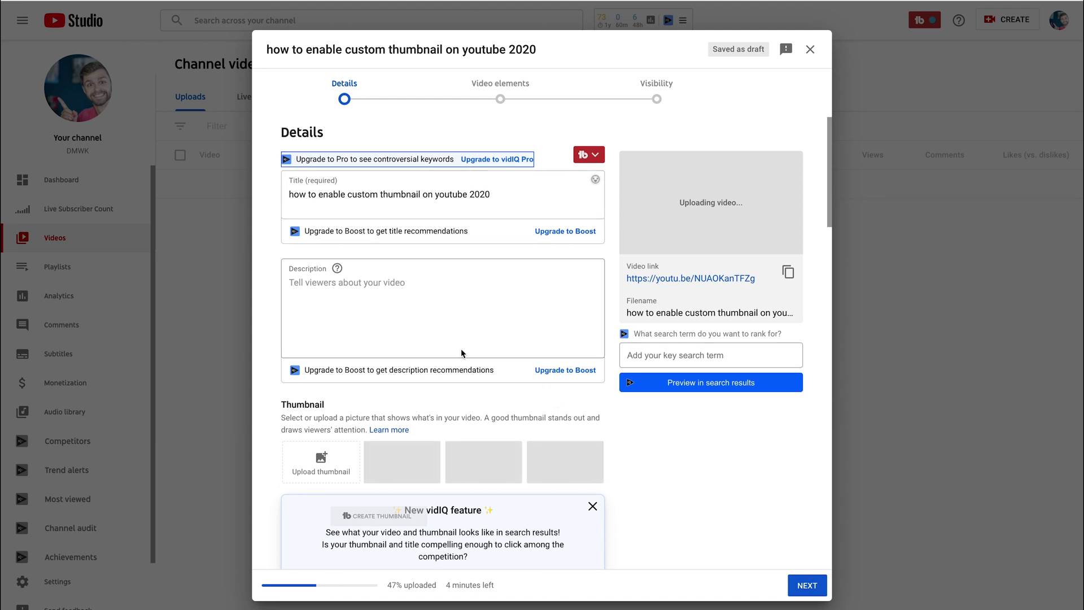
scroll(461, 350, "down", 8)
scroll(461, 351, "down", 4)
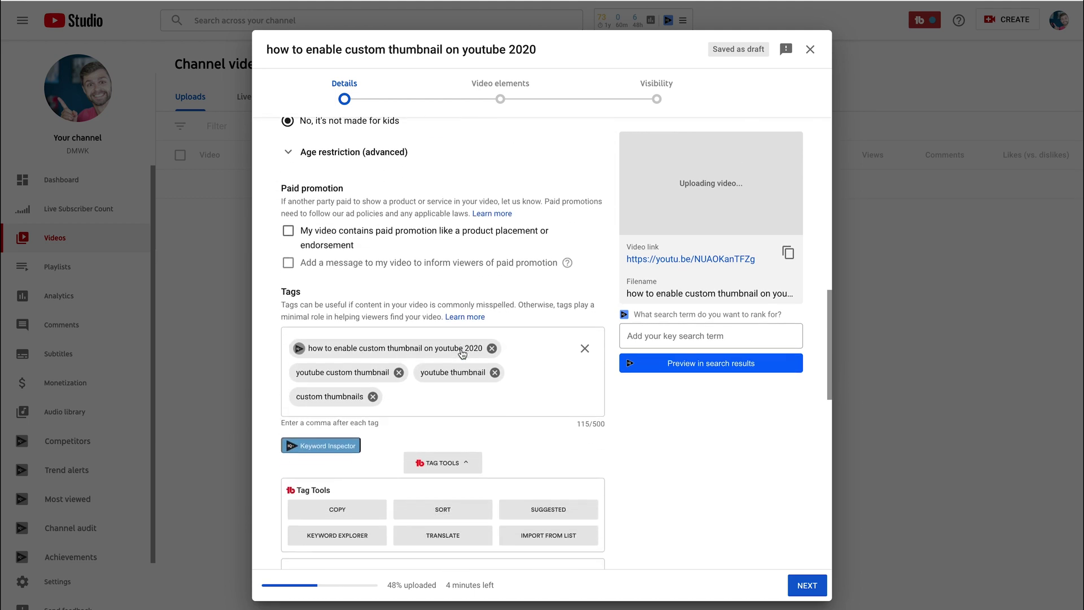
left_click(402, 399)
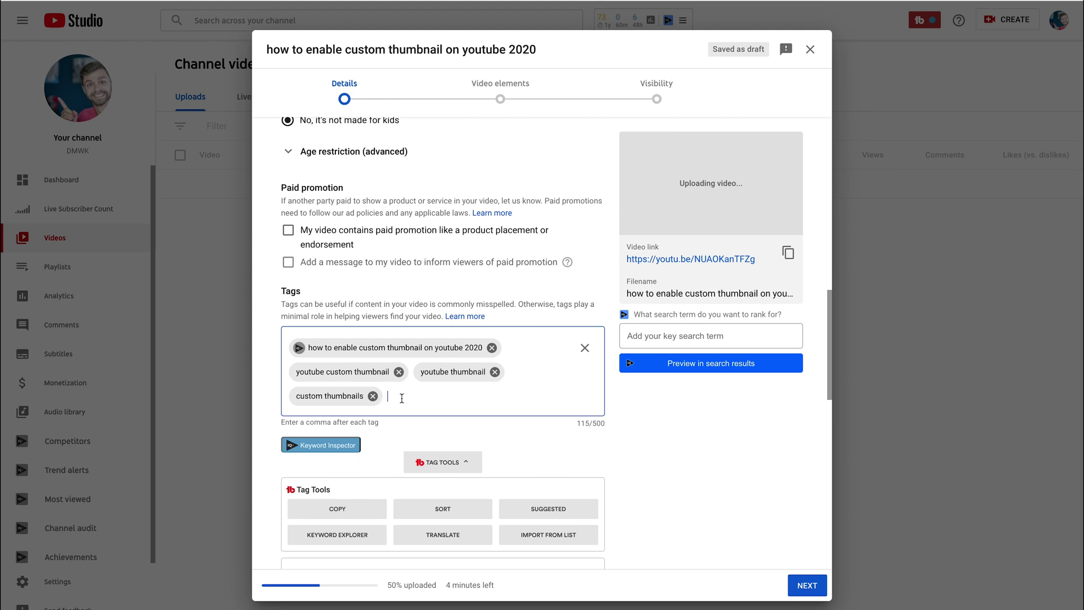
type("How to get custum thumbnails")
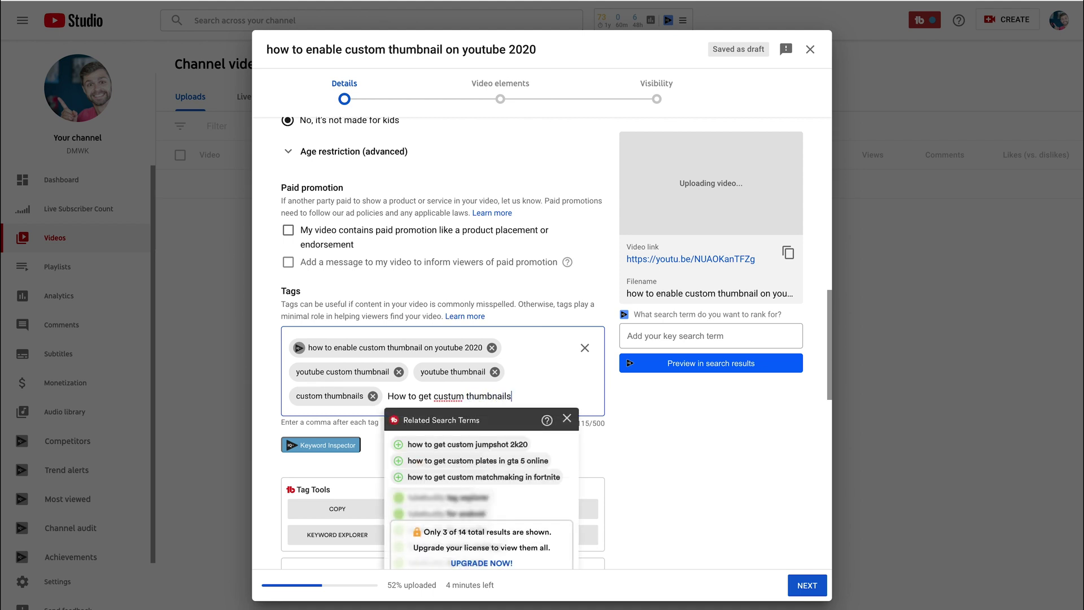
key("Left")
key("Left")
key("Left")
key("Left")
key("Left")
key("Left")
key("Left")
key("Left")
key("Left")
key("Left")
key("Left")
key("Left")
key("BackSpace")
type("o")
key("End")
key("BackSpace")
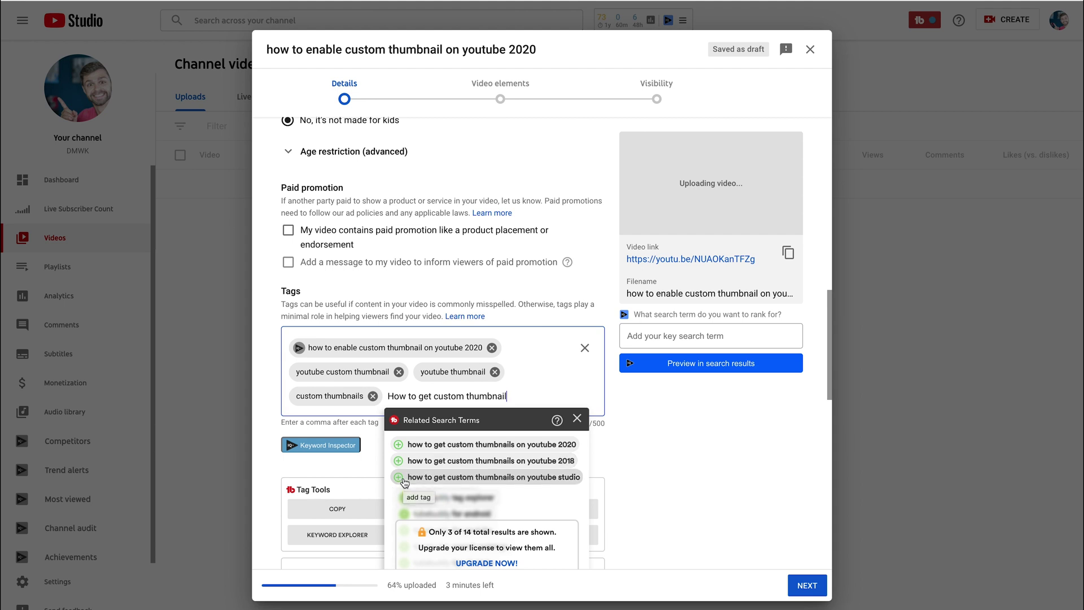
- Add the related terms "how to get custom thumbnails on youtube 2020" and "how to get custom thumbnails on youtube studio" as tags and close the suggestions
left_click(399, 445)
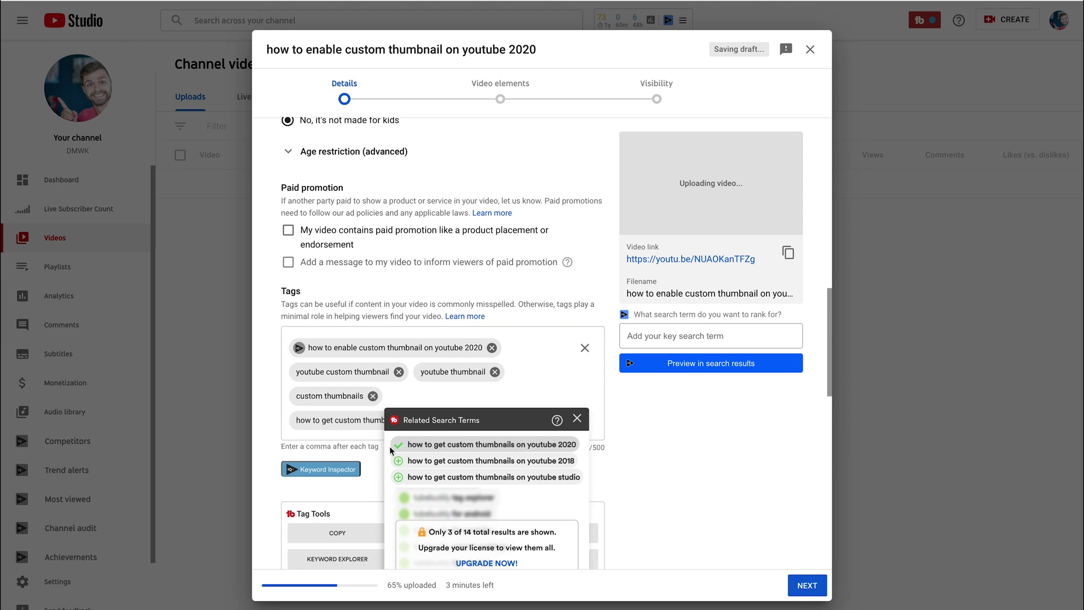
left_click(399, 478)
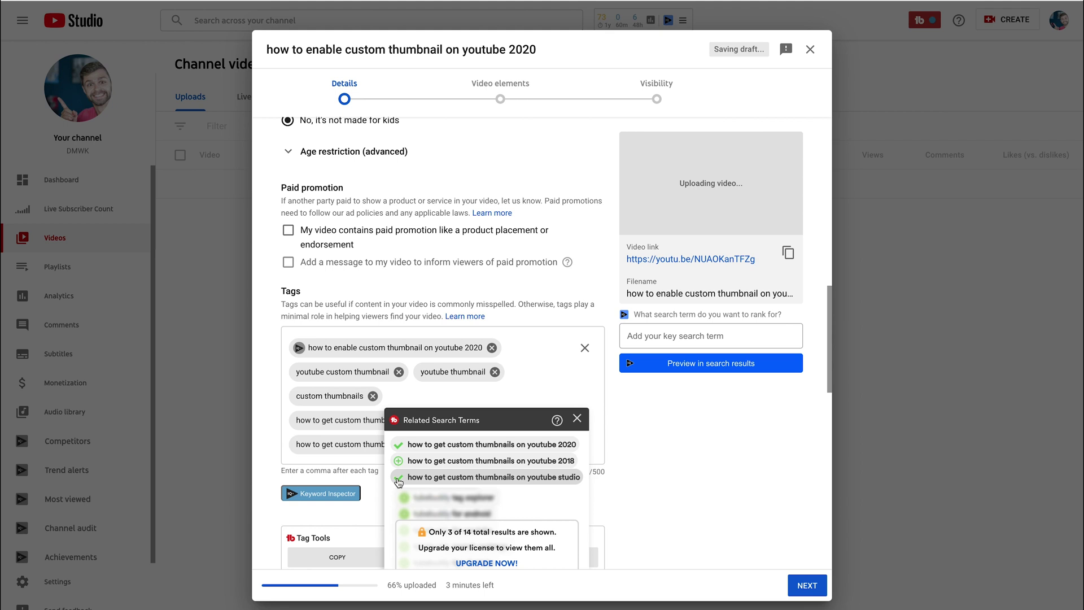
left_click(576, 419)
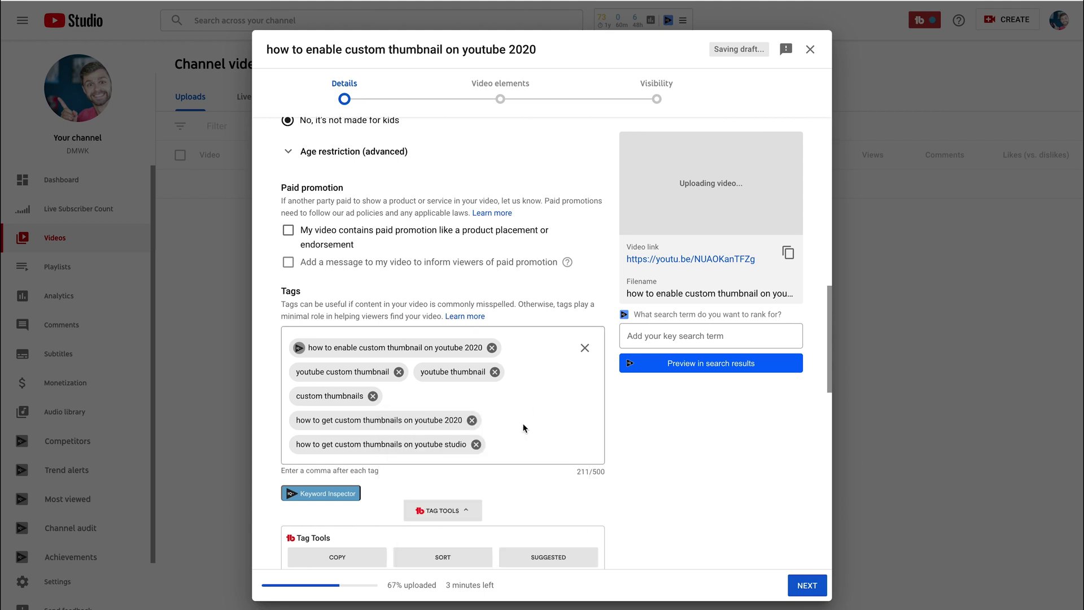
- Look up related terms for "custom thumbnails" in the tags, add "custom thumbnails on youtube" and close the suggestions
scroll(523, 428, "down", 1)
left_click(511, 396)
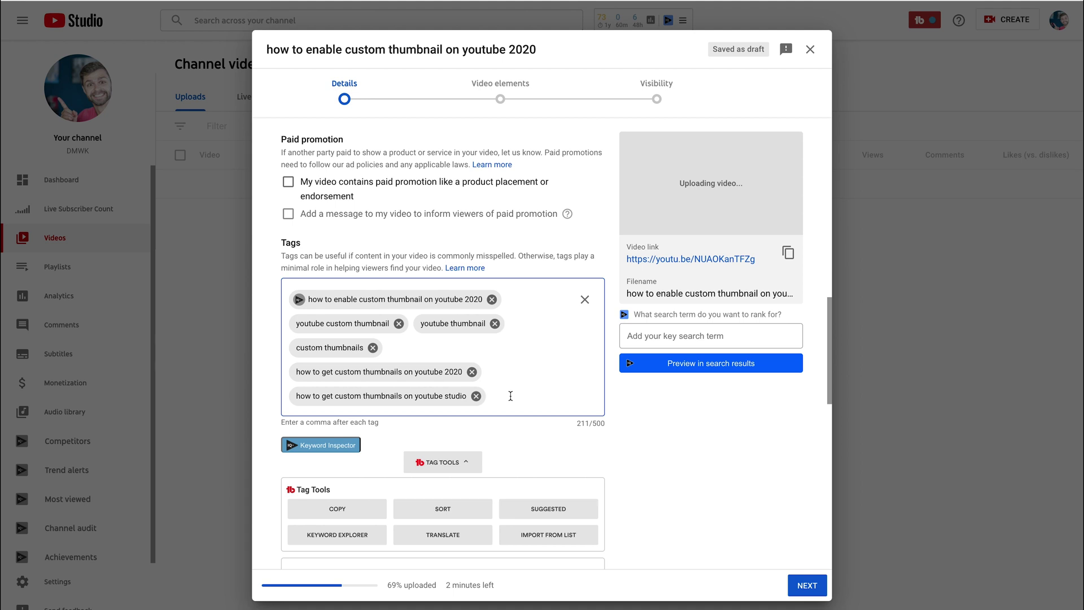
type("custom")
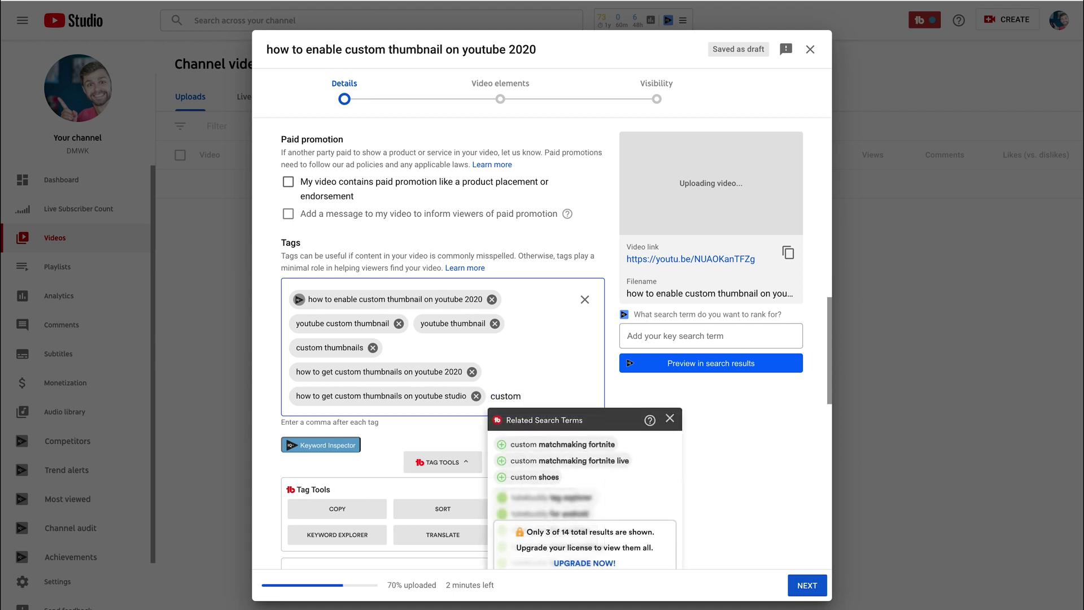
type("thumbnails")
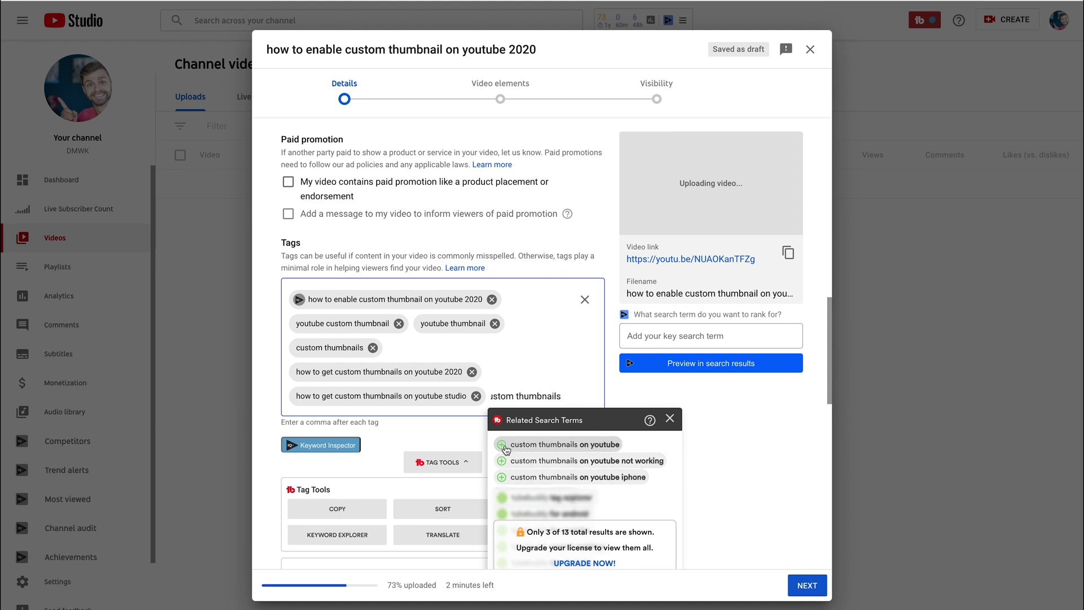
left_click(502, 445)
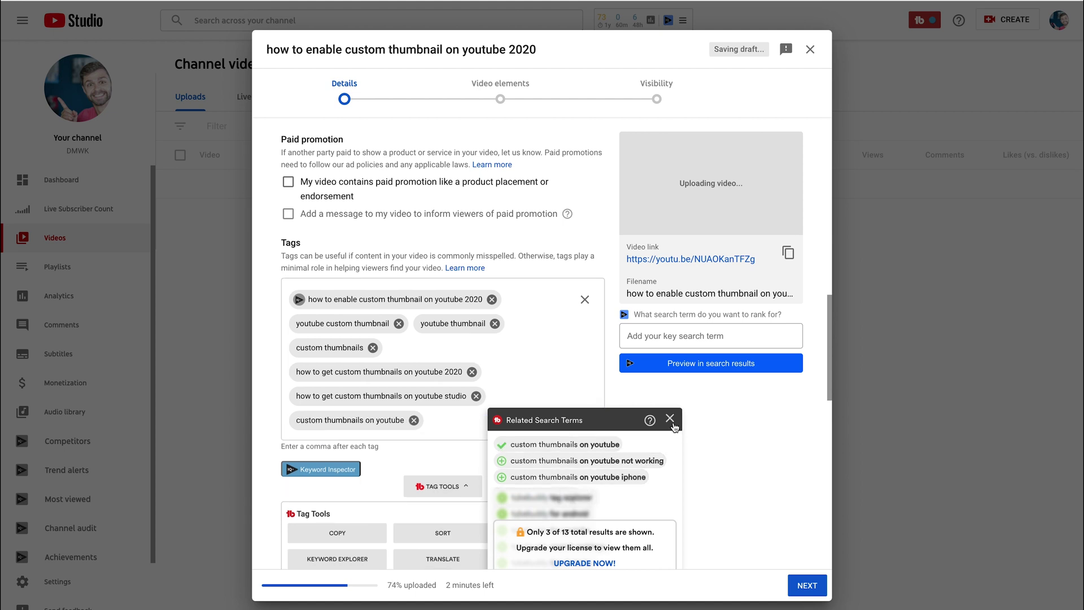
left_click(670, 418)
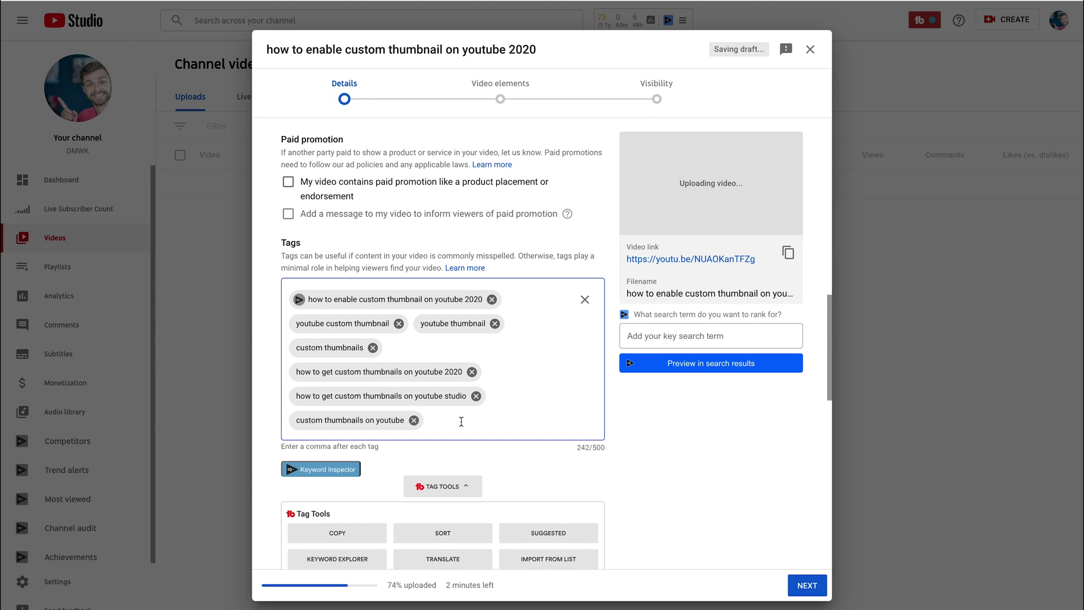
- Enter "enable custom thumbnail" in the tags and add the related term "enable custom thumbnails youtube 2020"
type("enable custom thumbnail")
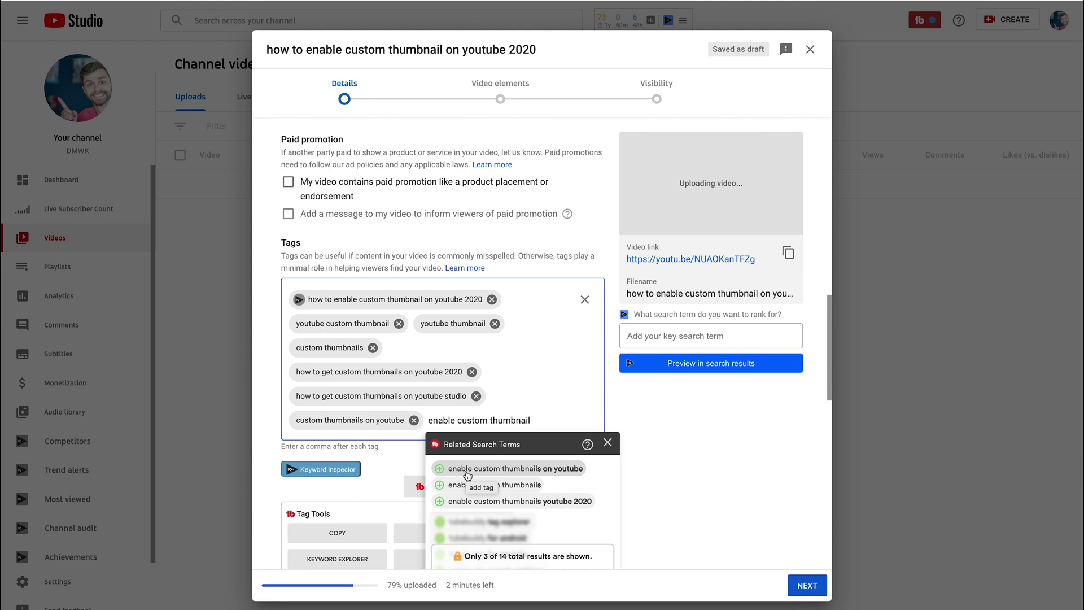
key("Return")
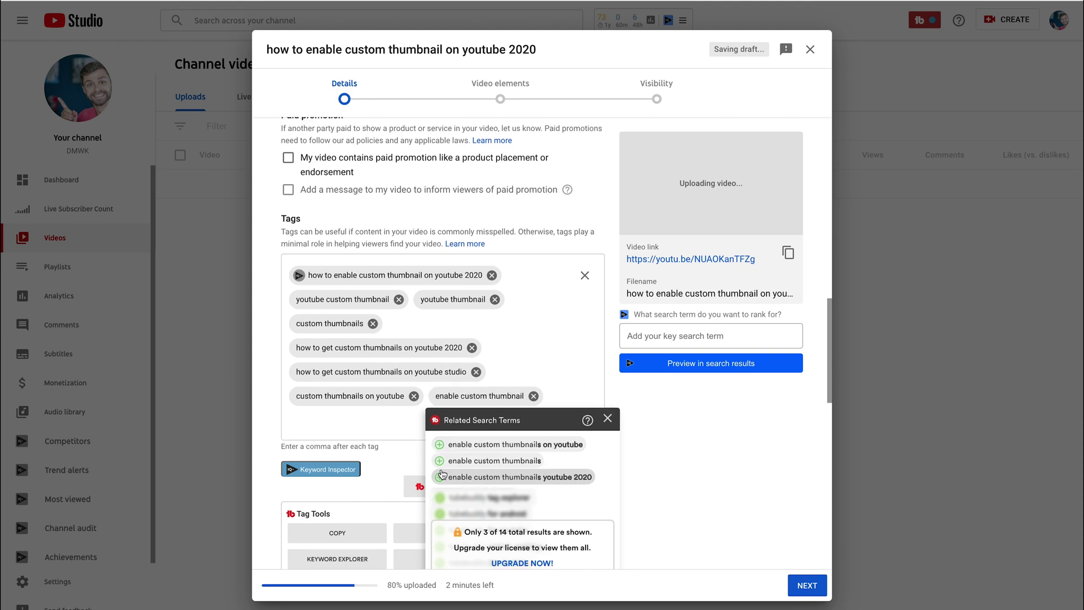
left_click(443, 480)
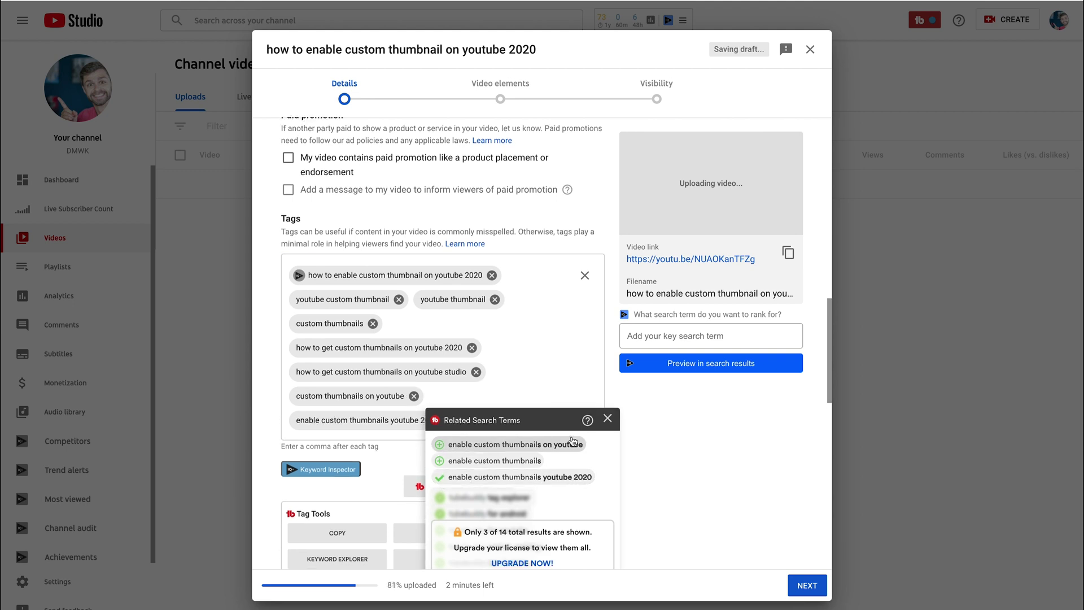
- Close the related search terms, continue past the video elements, set the visibility to Unlisted and save the video
left_click(607, 419)
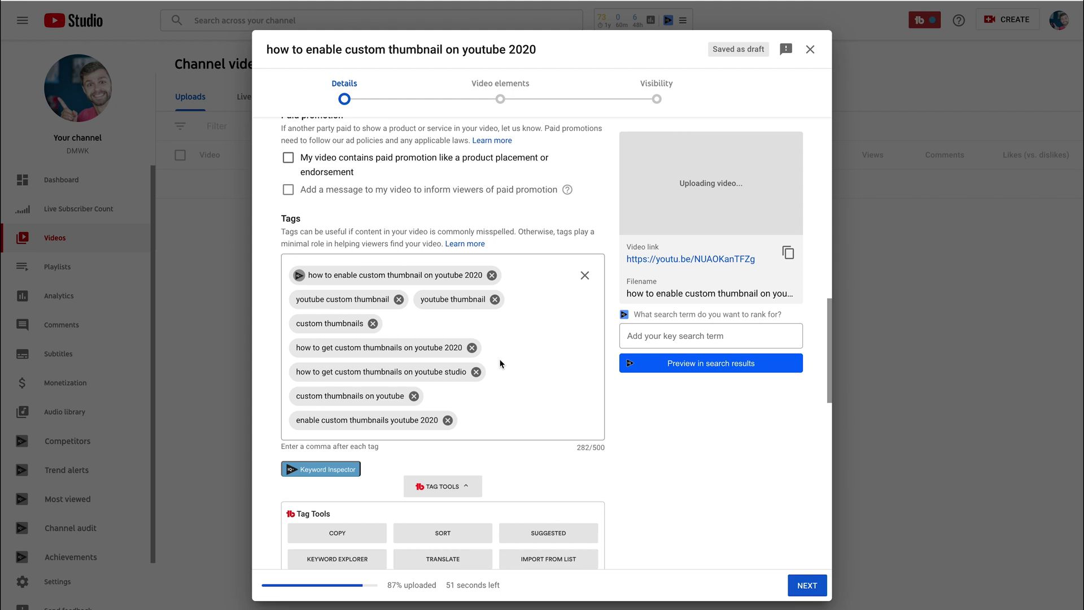
left_click(806, 587)
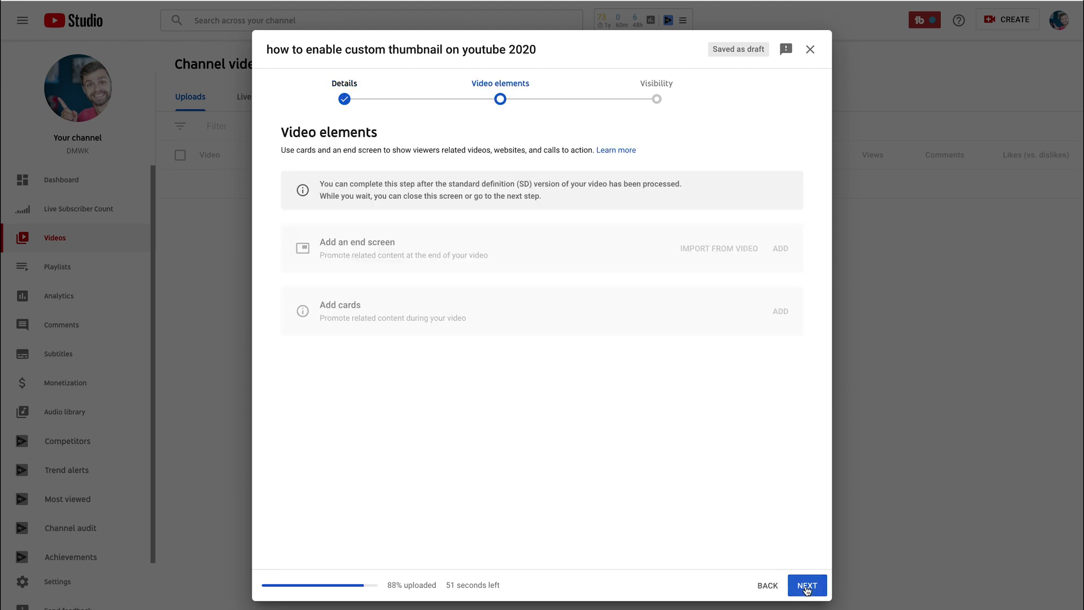
left_click(806, 587)
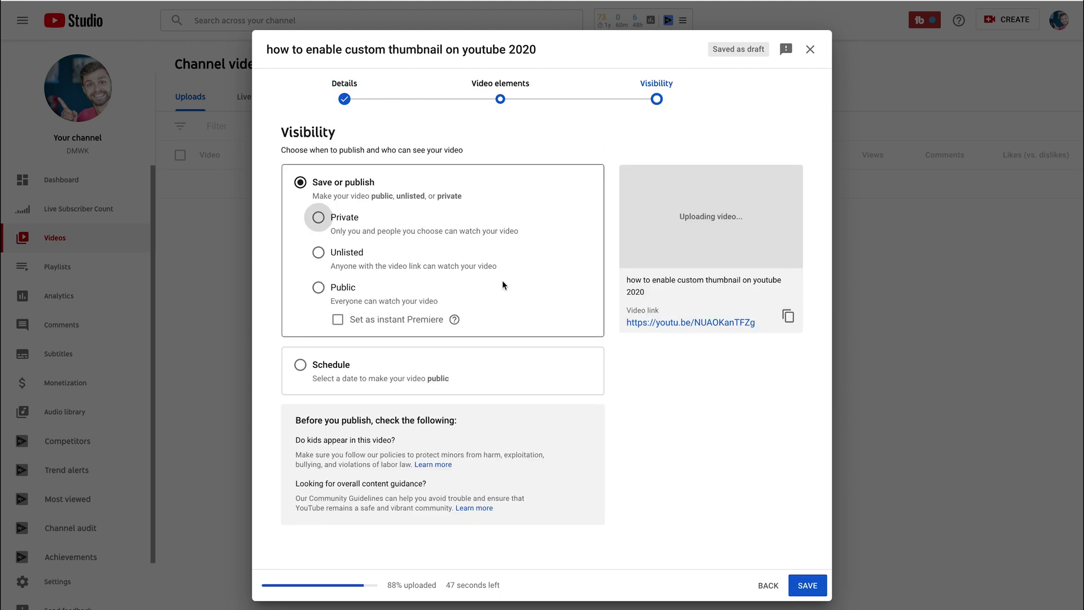
left_click(319, 253)
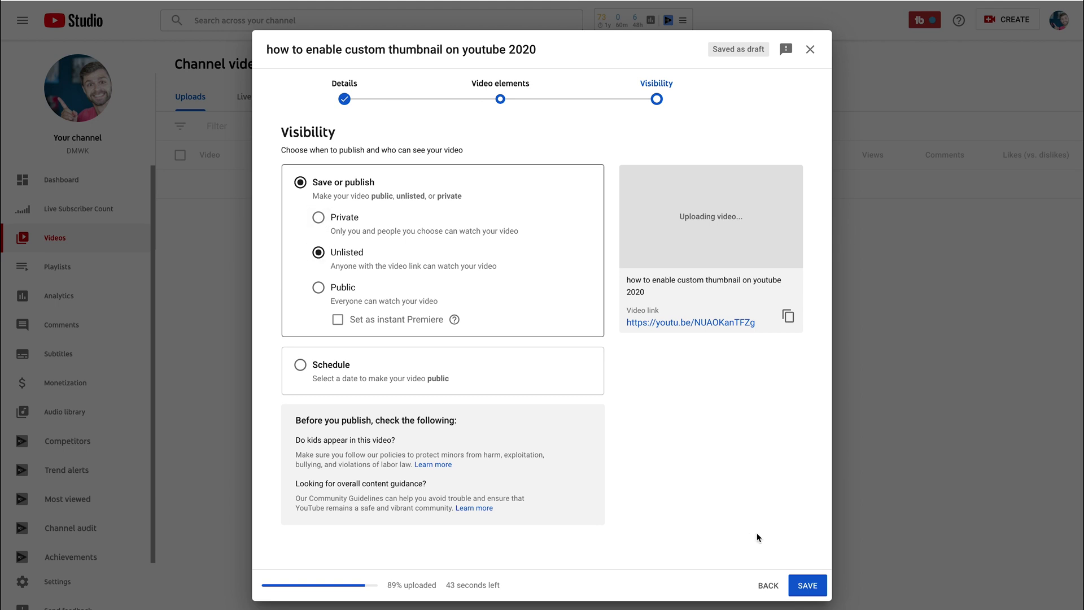
left_click(808, 585)
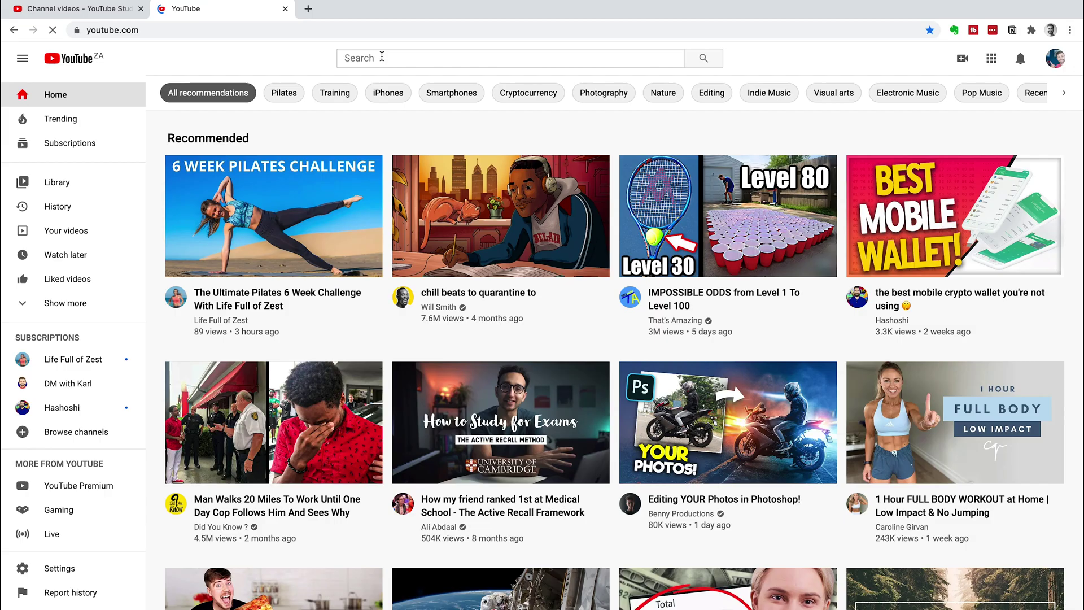
- Switch to the YouTube tab and search for "how to enable custom thumbnail on youtube 2020"
left_click(164, 9)
left_click(382, 57)
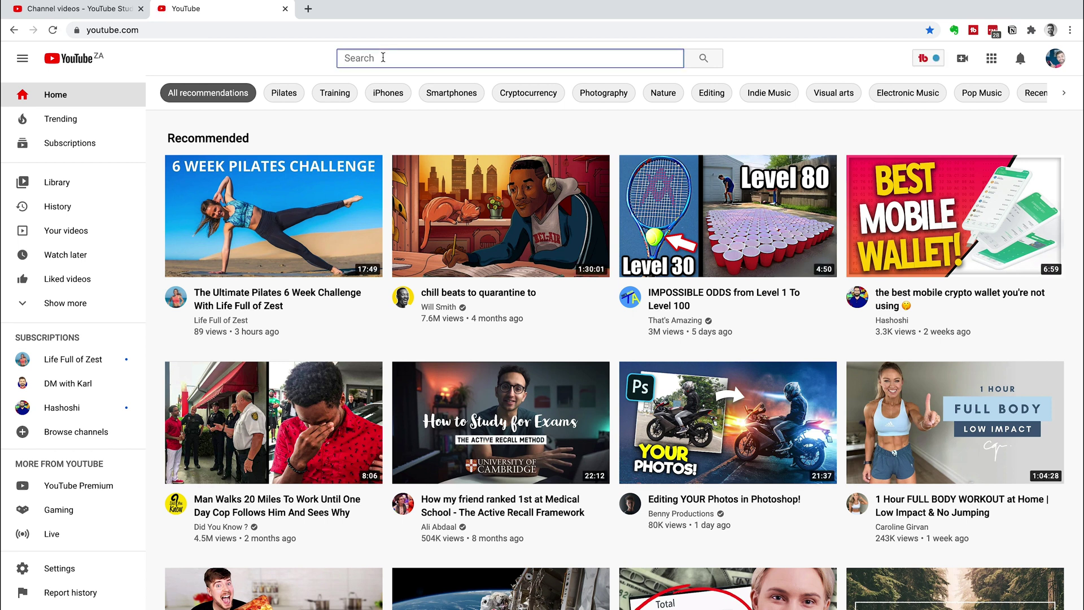
type("how to enable custom thumbnail on youtube 2020")
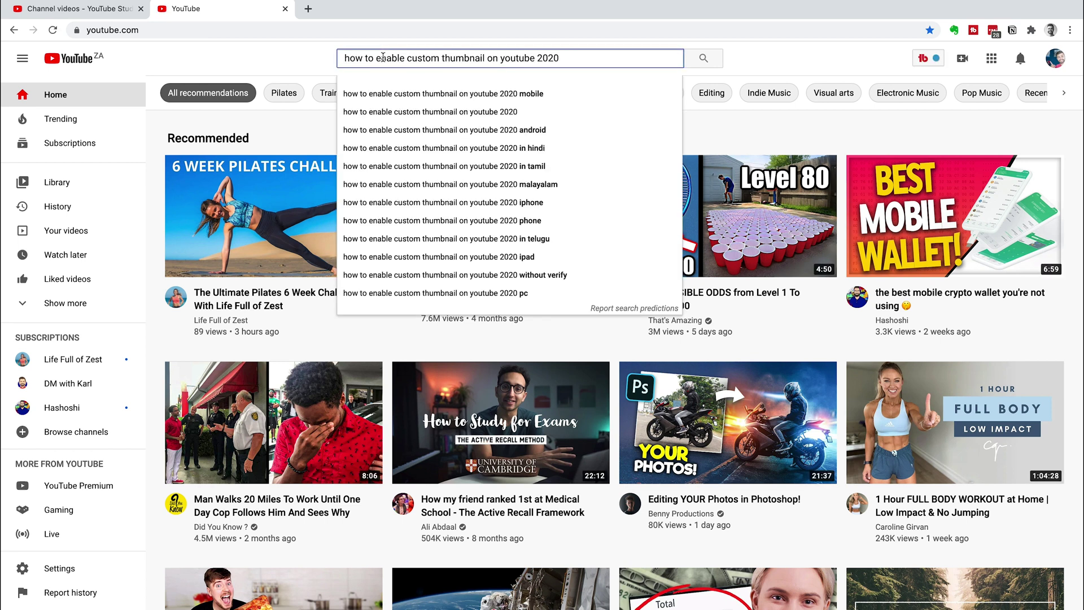
key("Return")
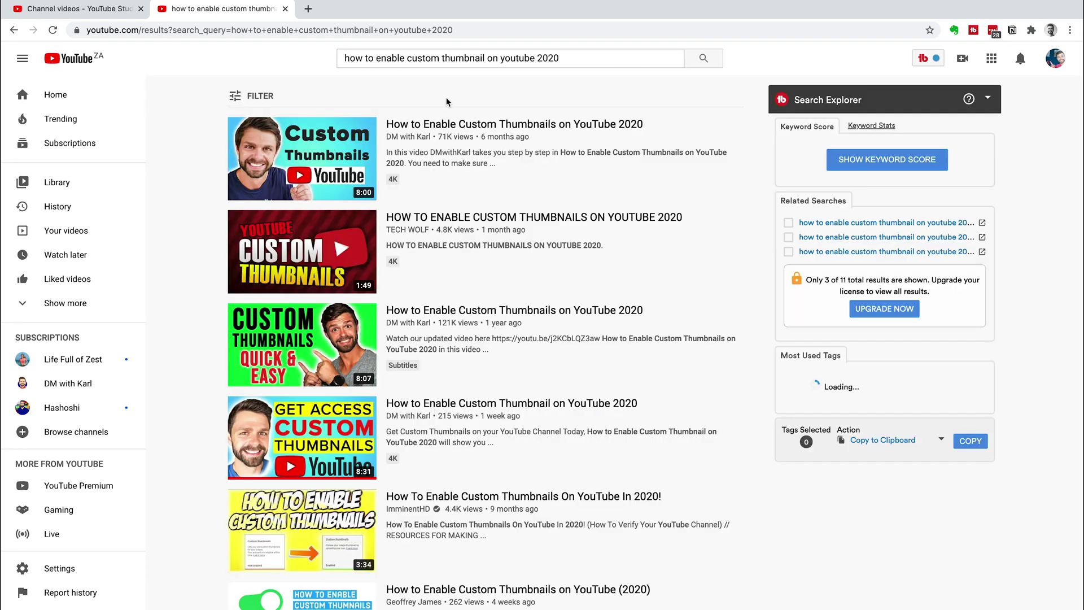
- Show the keyword score for the current search, then for a search on its most used tag "youtube custom thumbnail"
mouse_move(447, 127)
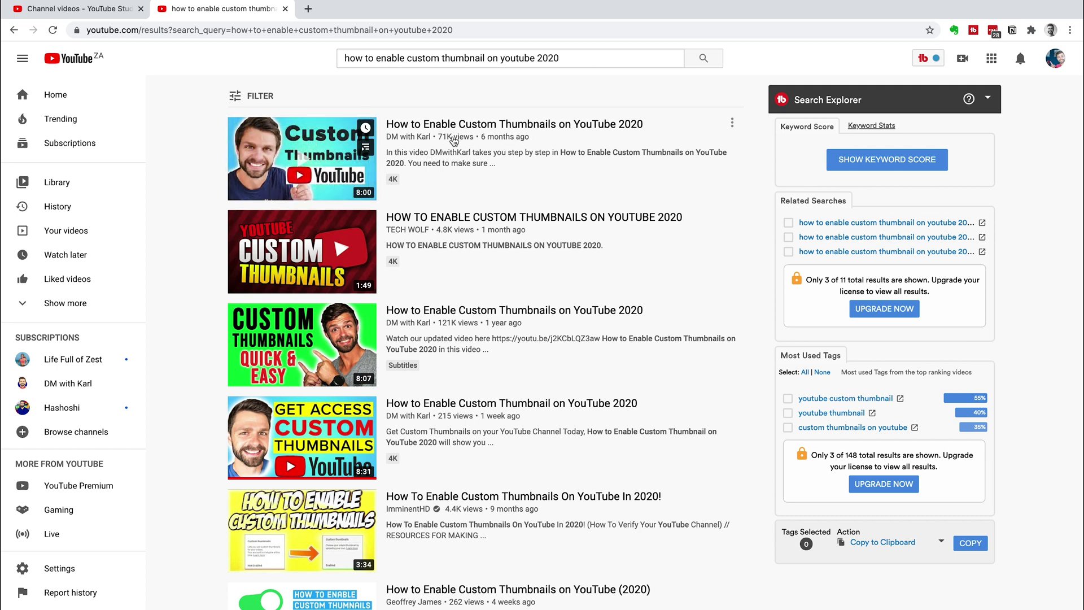
mouse_move(472, 320)
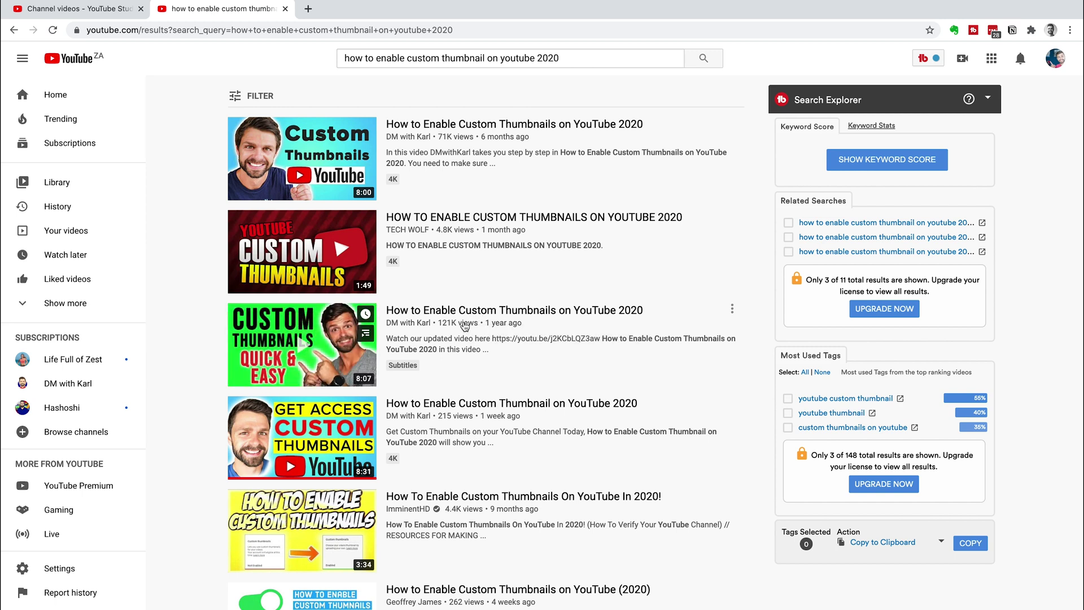
mouse_move(483, 411)
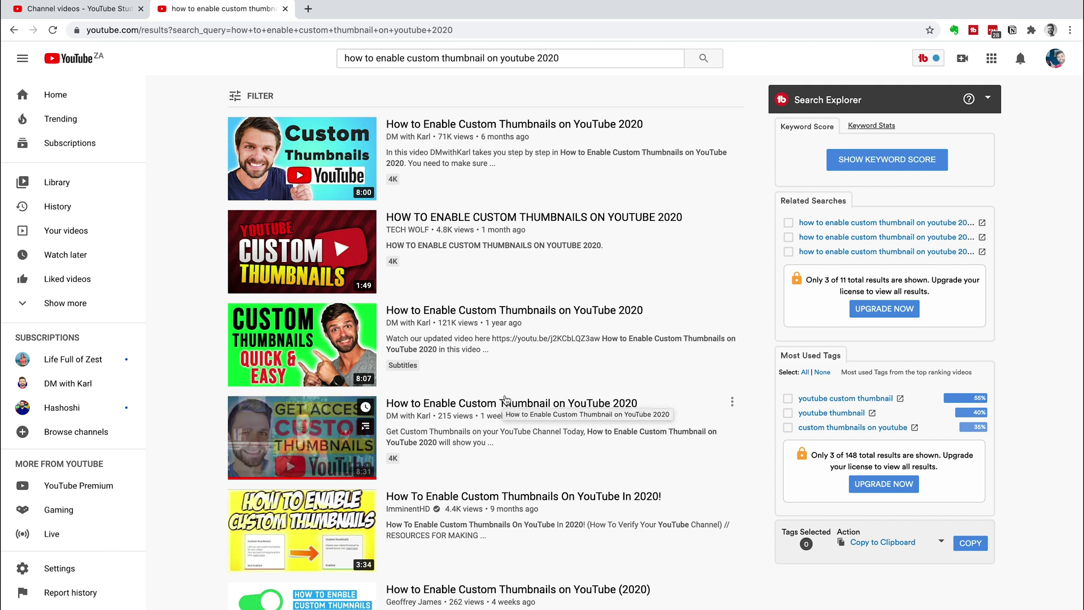
mouse_move(582, 371)
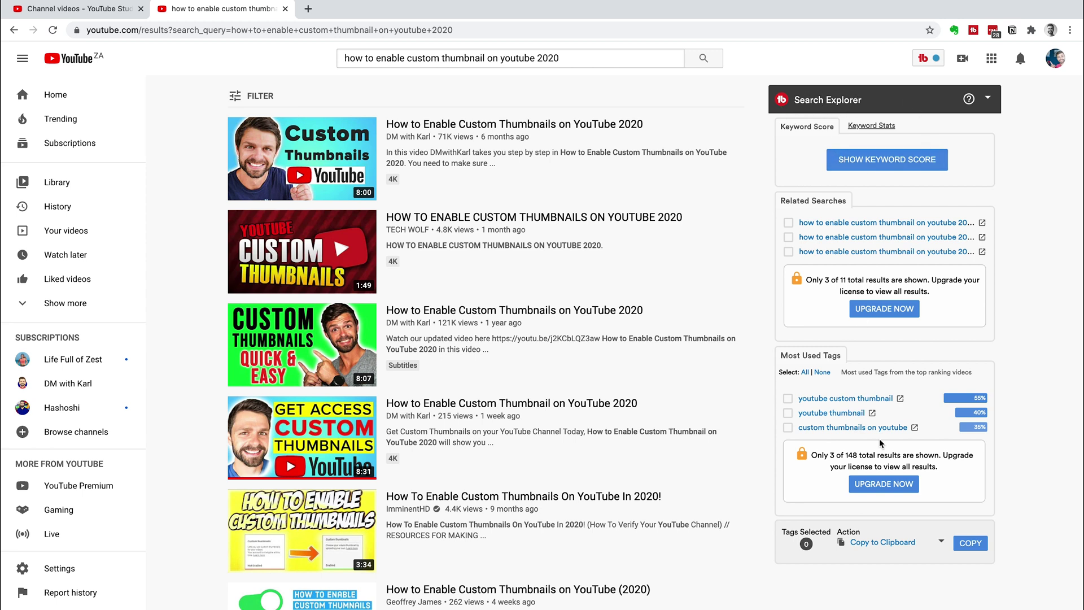
left_click(888, 159)
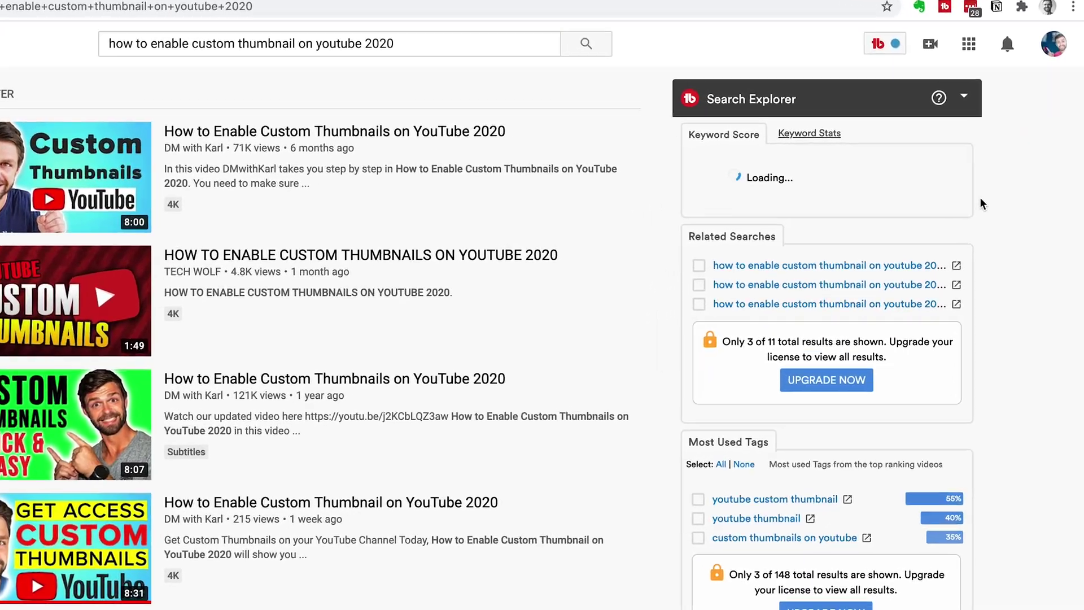
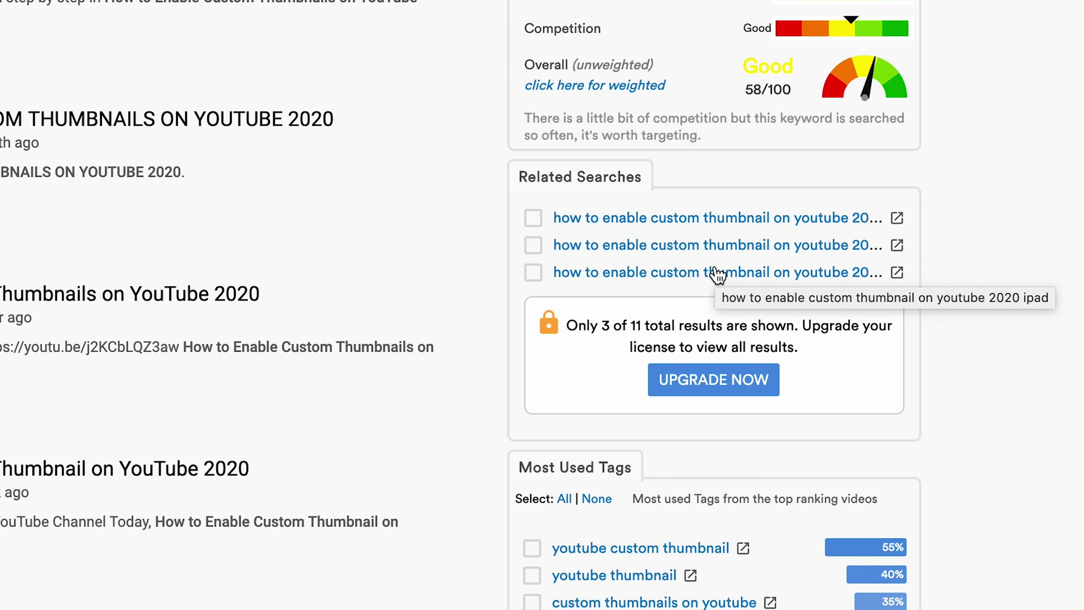
scroll(717, 275, "down", 5)
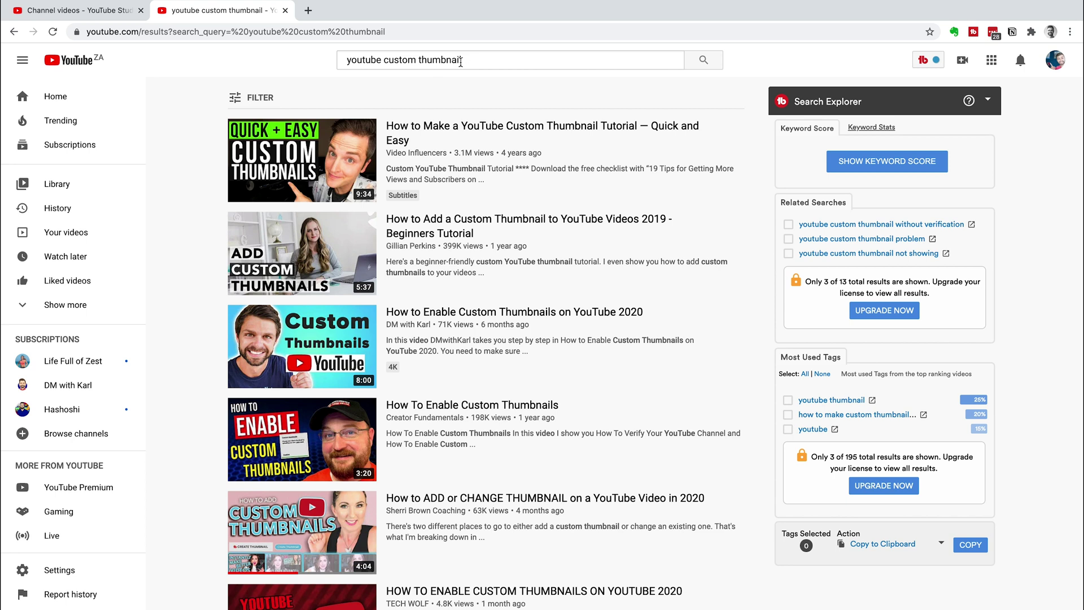
left_click(865, 160)
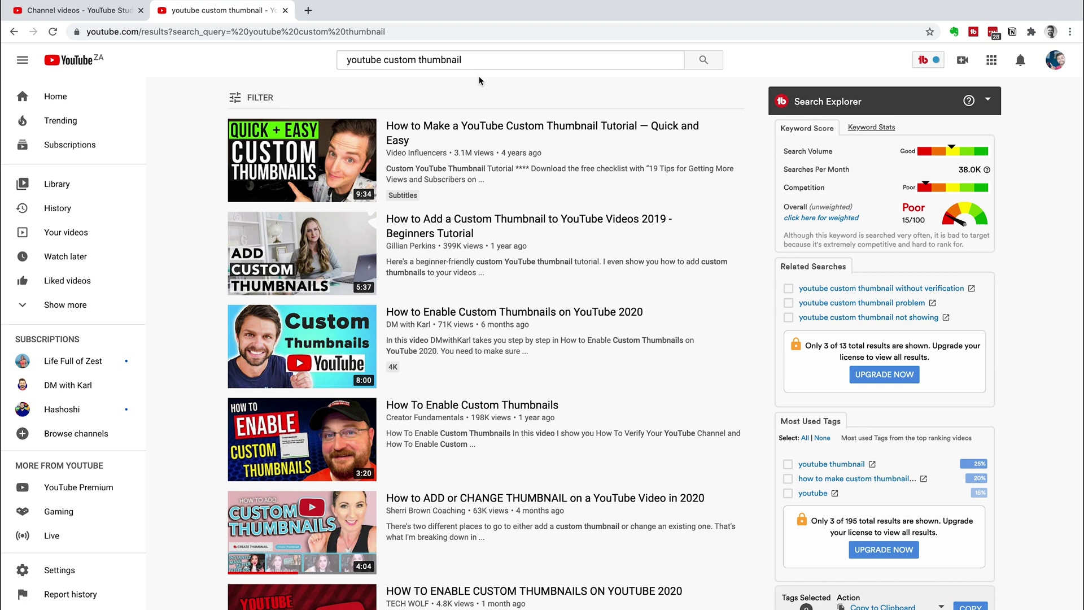
- Open the two top-ranking videos of the "youtube custom thumbnail" search in separate new tabs
right_click(473, 126)
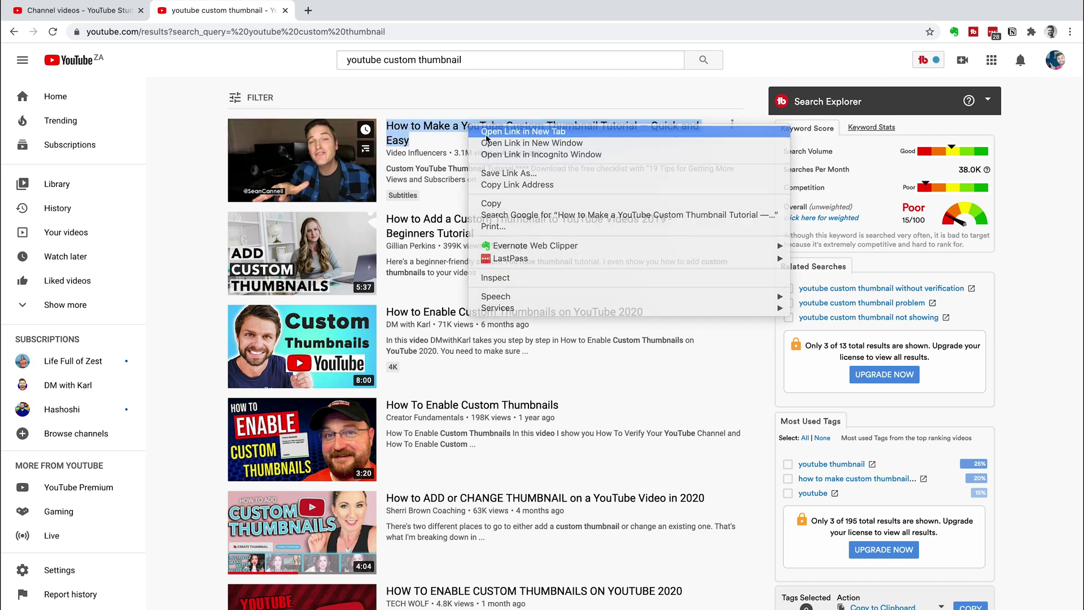
left_click(497, 133)
right_click(475, 226)
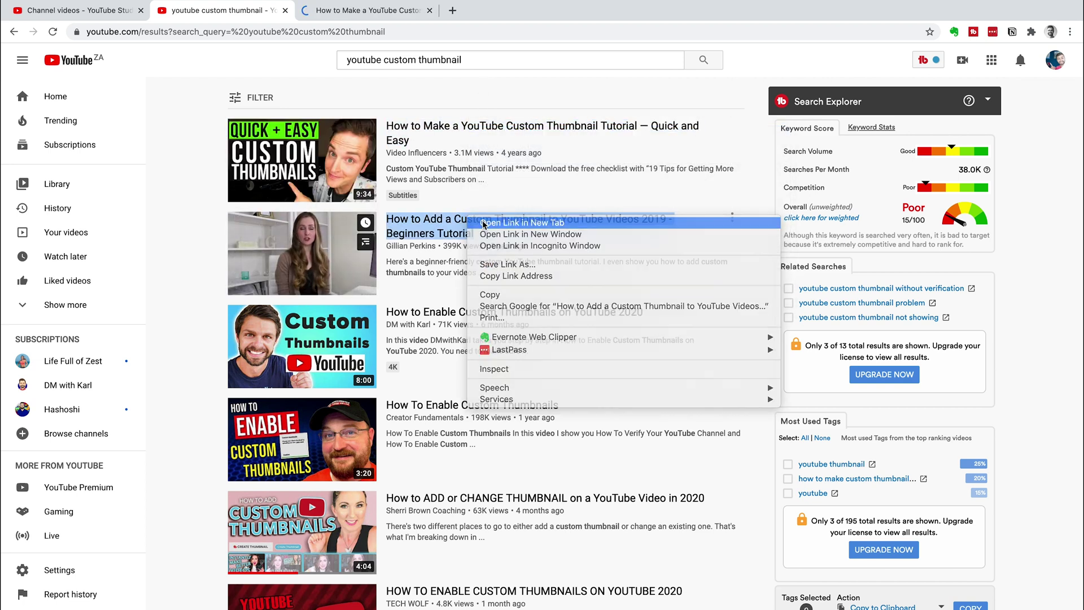
left_click(483, 225)
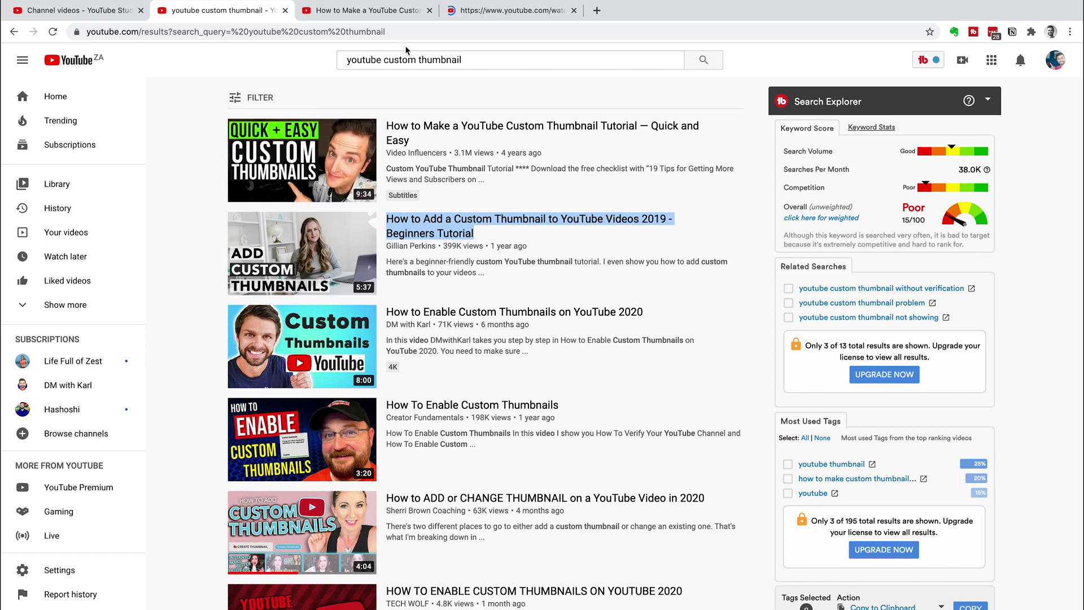
- Switch to the "How to Make a YouTube Custom Thumbnail Tutorial" video and show the search rankings of its tags
left_click(371, 12)
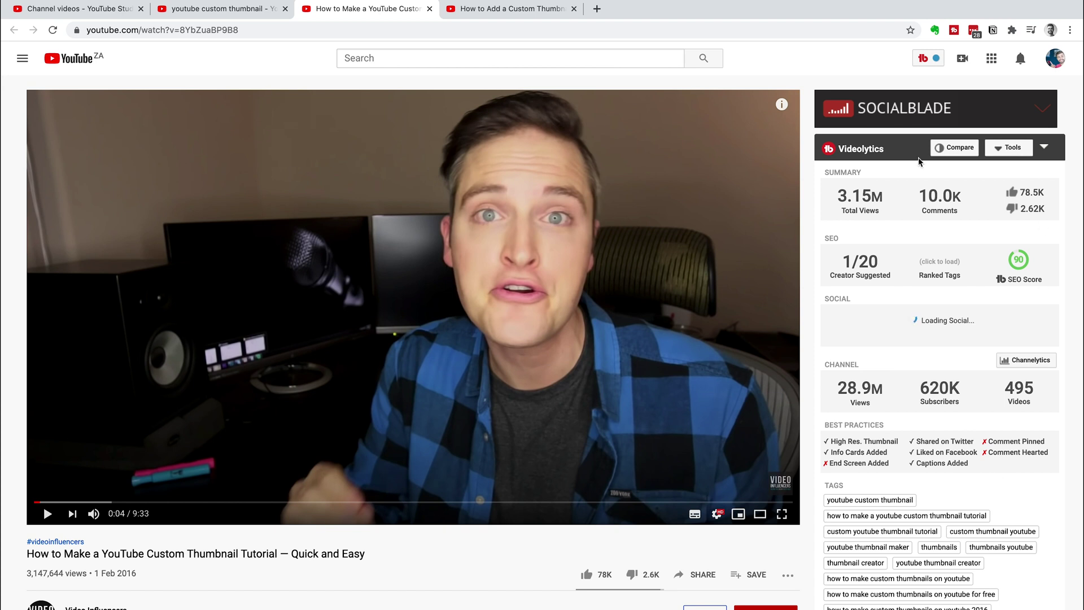
scroll(958, 460, "down", 2)
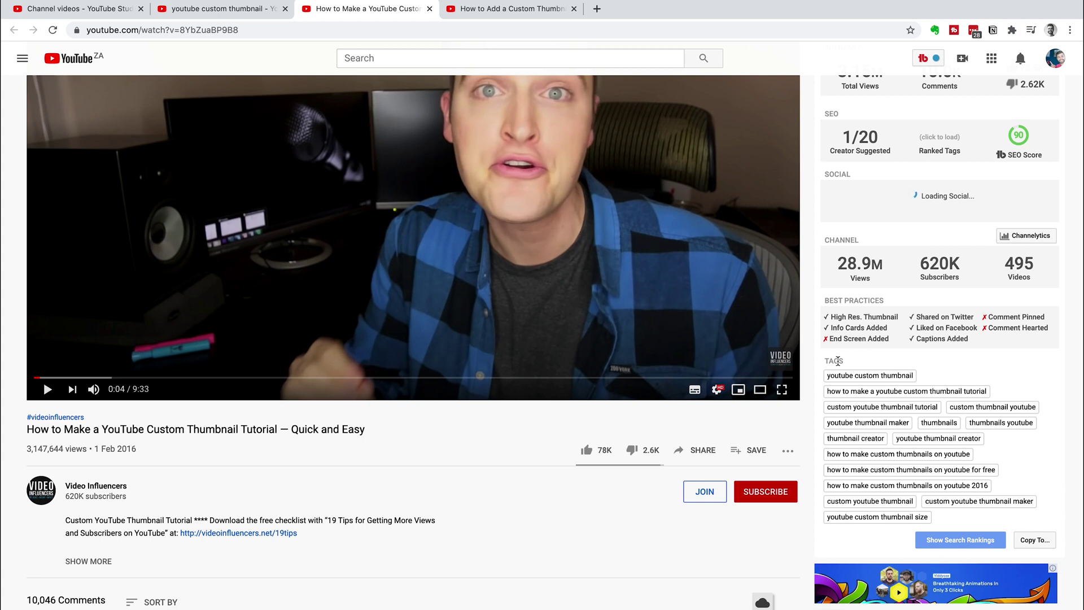
scroll(838, 364, "down", 1)
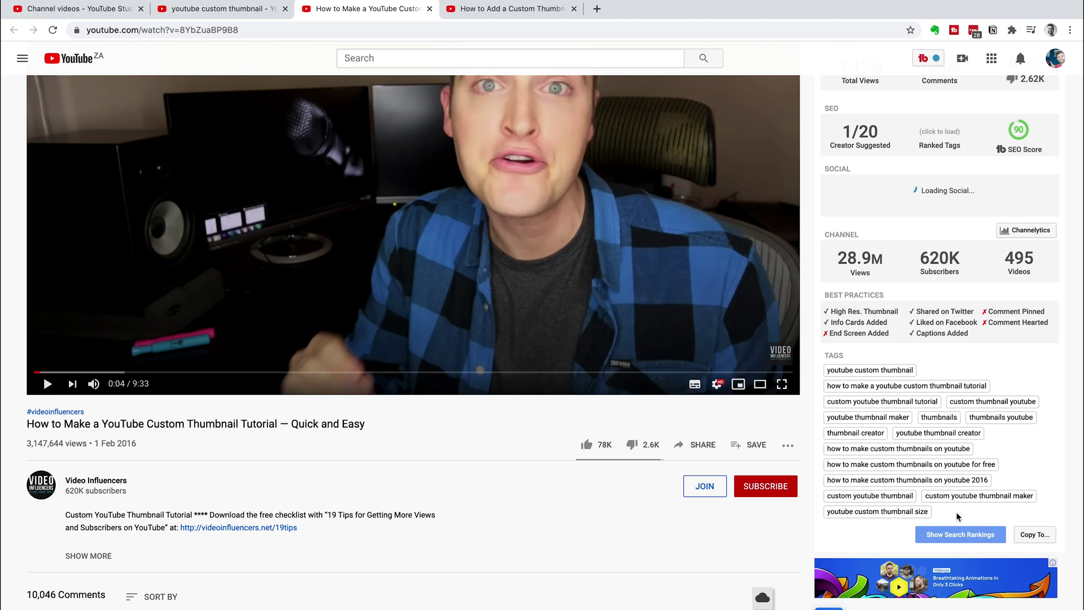
left_click(953, 536)
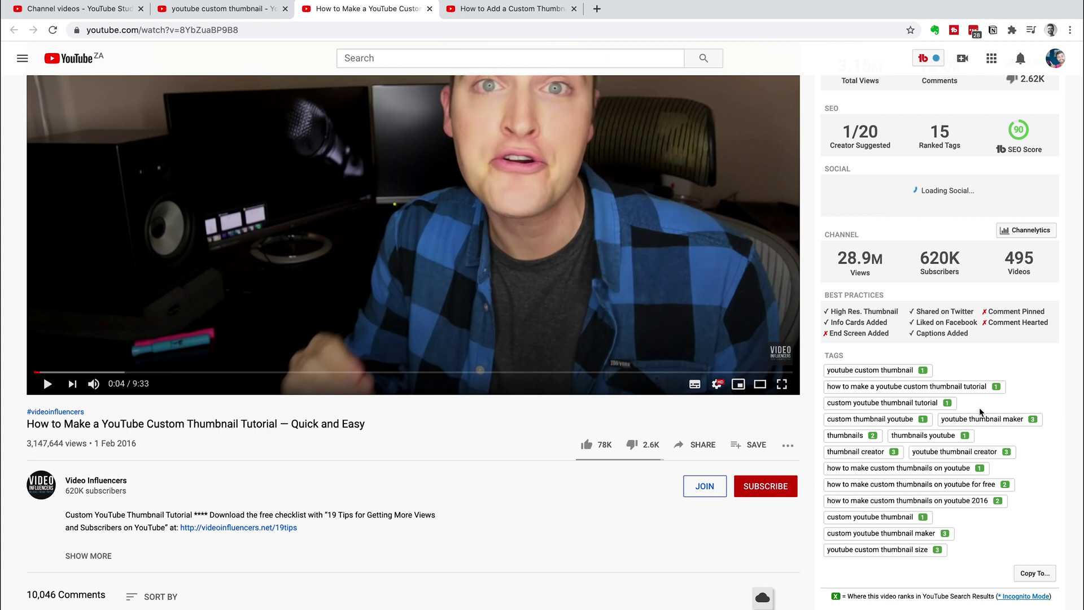
- Open the video's tags for copying and deselect both "tutorial" tags, "youtube thumbnail maker", "thumbnail creator" and "youtube thumbnail creator"
left_click(1034, 573)
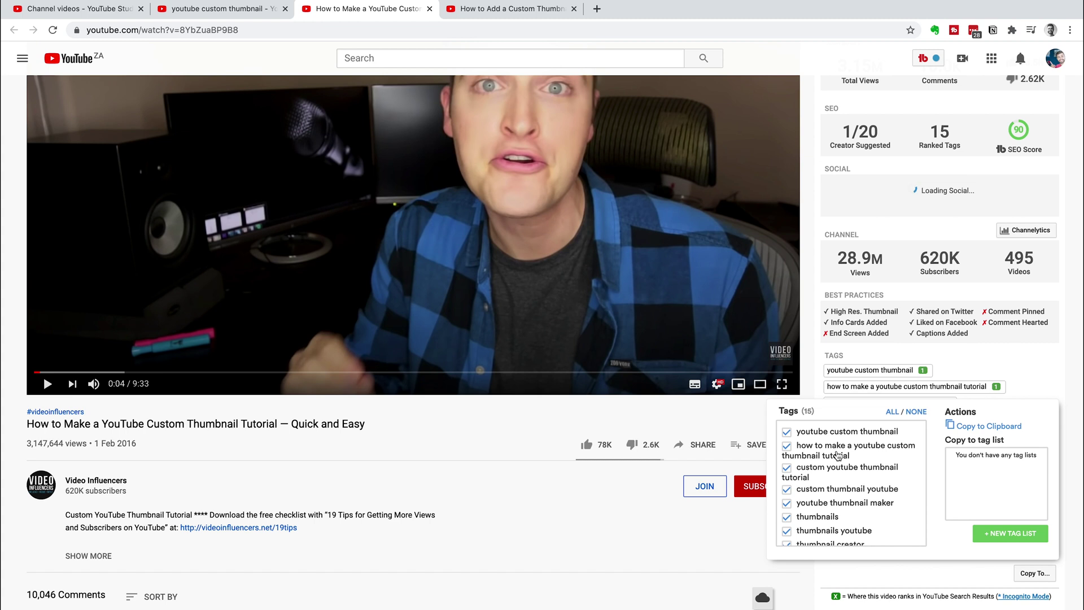
left_click(788, 449)
left_click(787, 469)
scroll(827, 481, "down", 2)
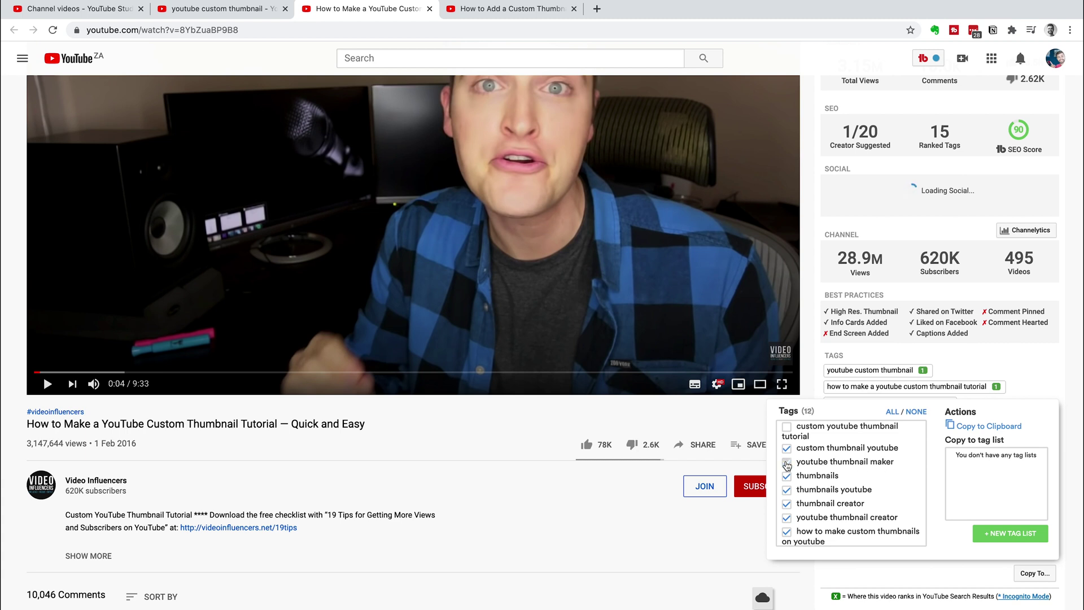
scroll(871, 479, "down", 1)
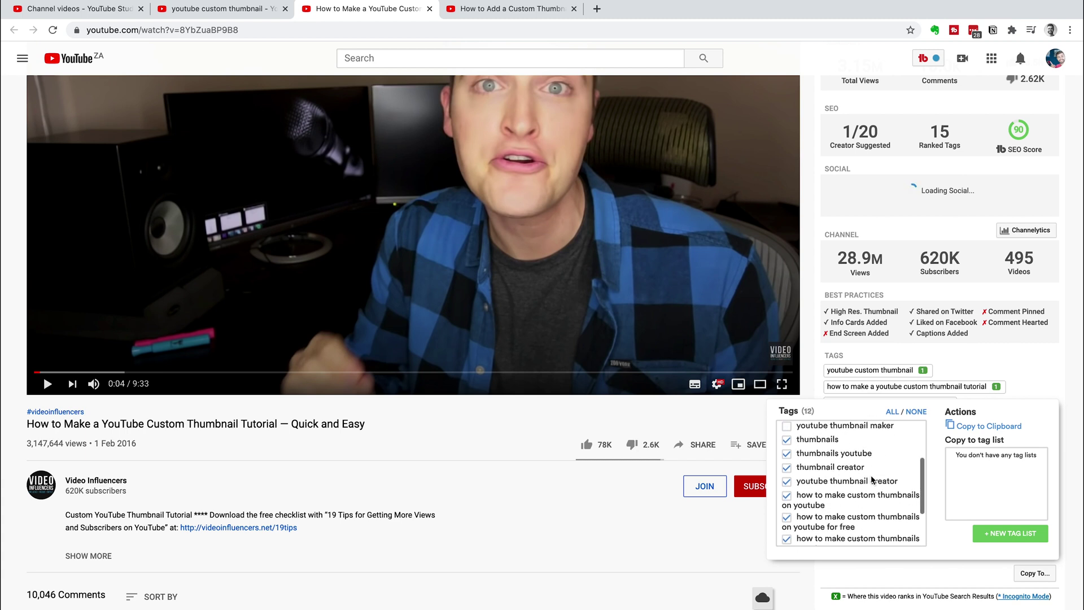
left_click(787, 481)
- Deselect "how to make custom thumbnails on youtube 2016" and "youtube custom thumbnail size", then copy the remaining tags to the clipboard
scroll(808, 489, "down", 2)
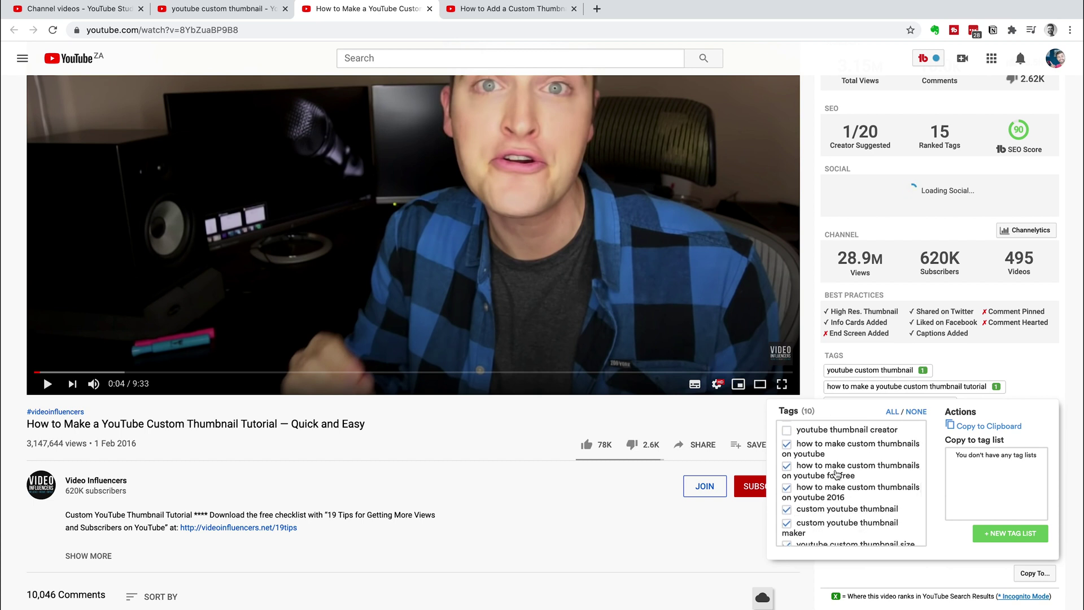
left_click(787, 487)
scroll(841, 497, "down", 1)
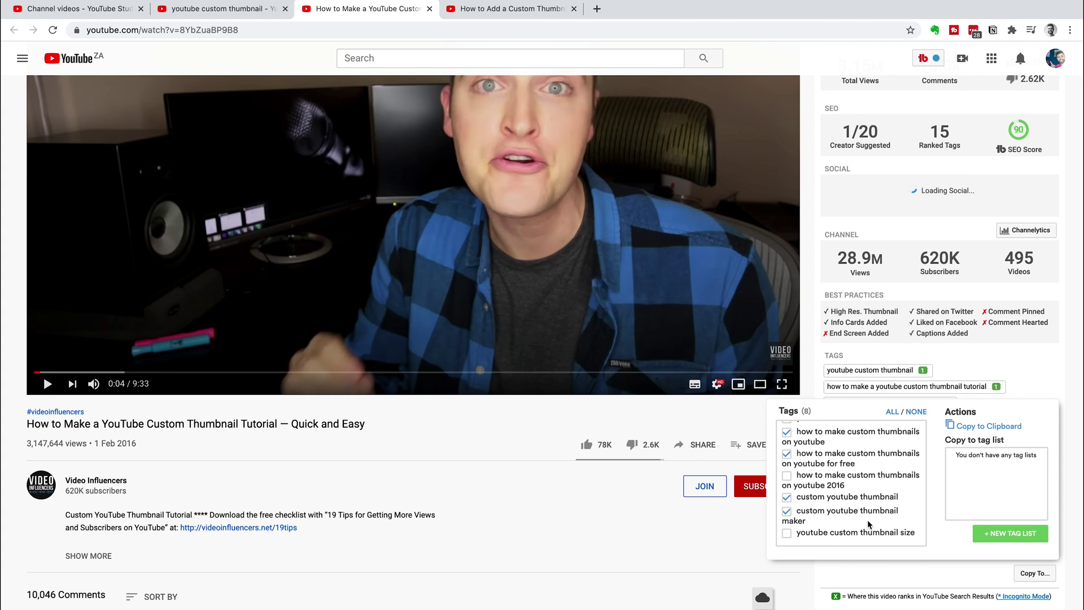
scroll(867, 522, "up", 5)
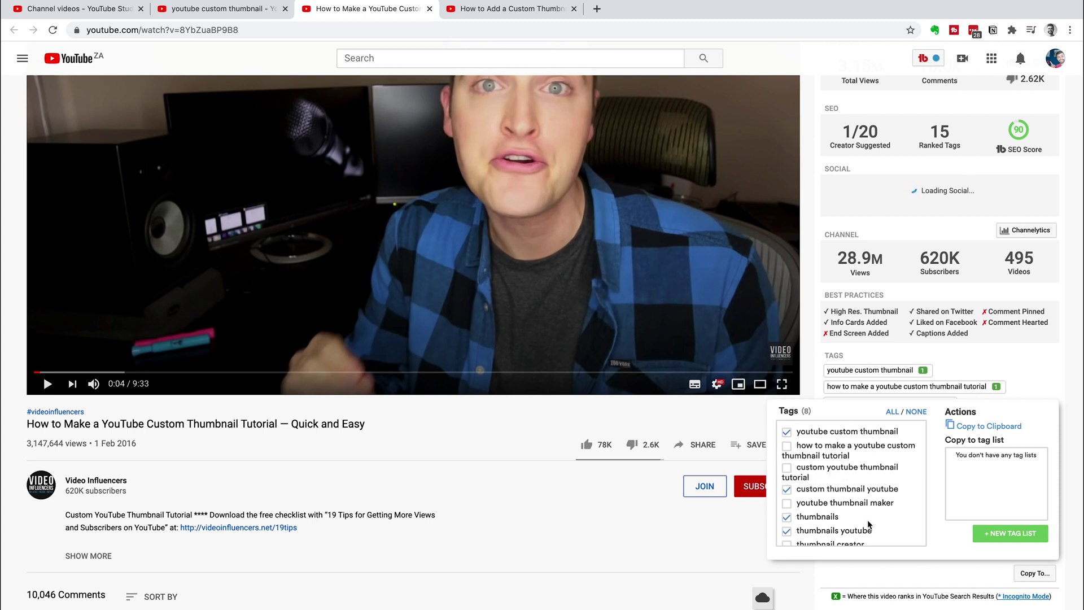
left_click(982, 432)
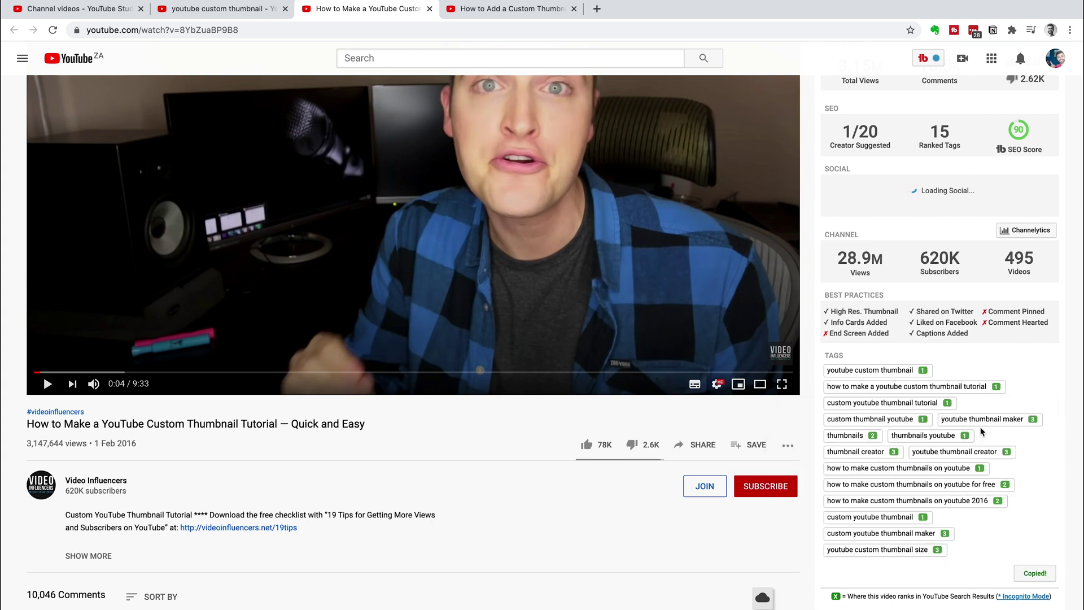
- Return to YouTube Studio, close the video processing message and open the newly uploaded video's details for editing
left_click(79, 8)
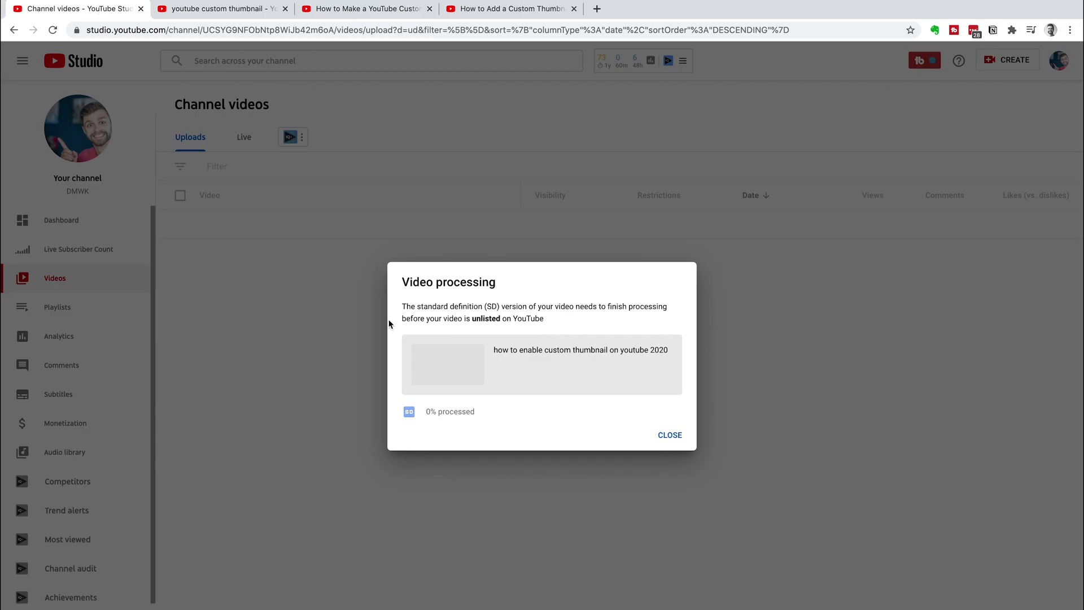
left_click(665, 435)
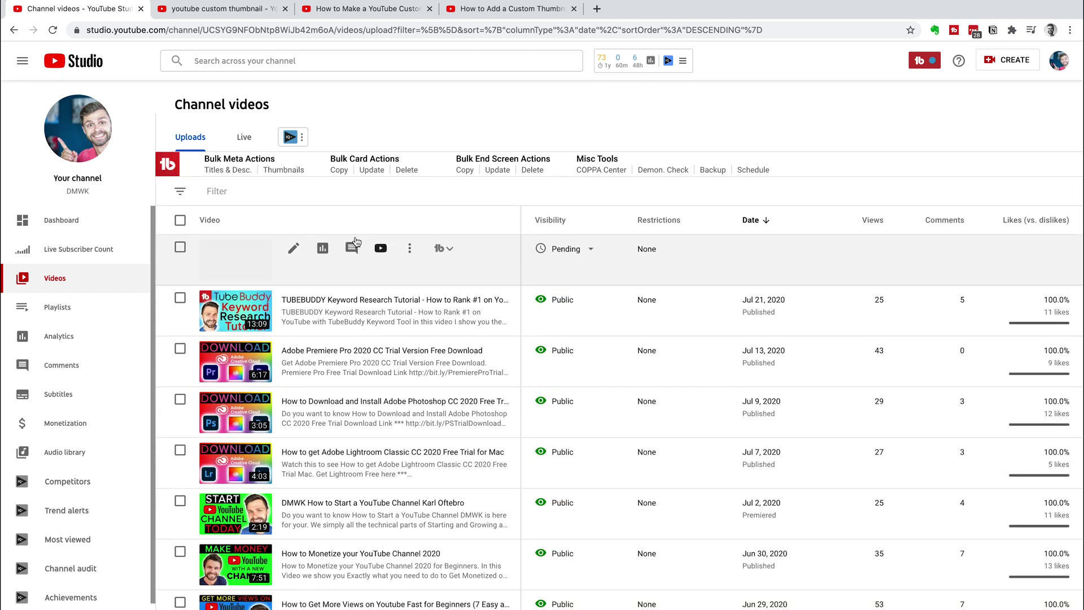
left_click(293, 249)
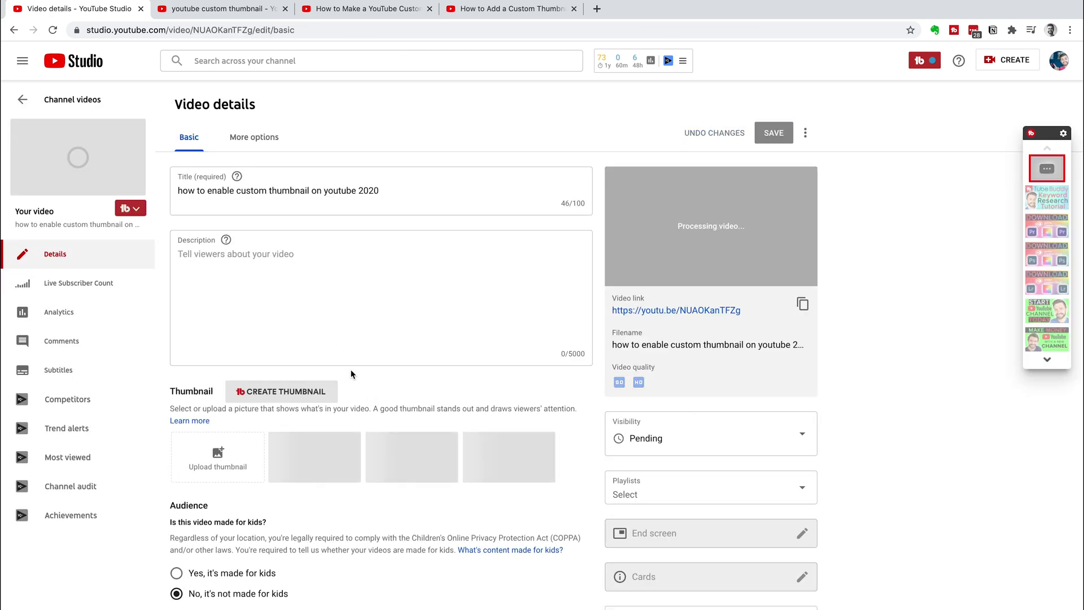
- Paste the copied competitor tags after the existing tags of the uploaded video
scroll(303, 279, "down", 6)
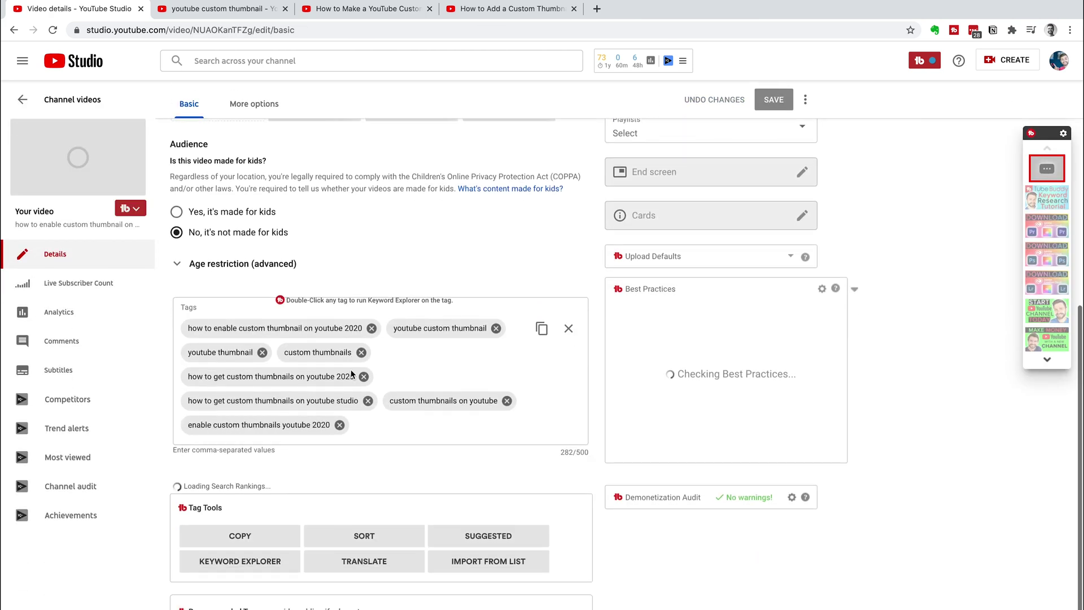
left_click(387, 424)
key("ctrl+v")
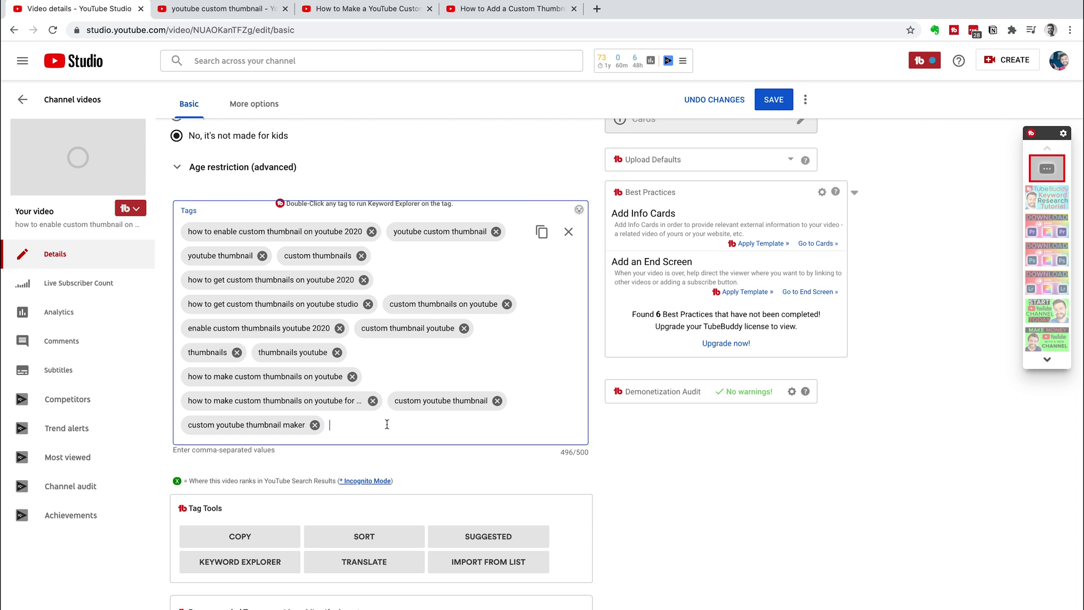
- Switch to the video "How to Add a Custom Thumbnail to YouTube Videos 2019" and load the search rankings of its tags
left_click(508, 8)
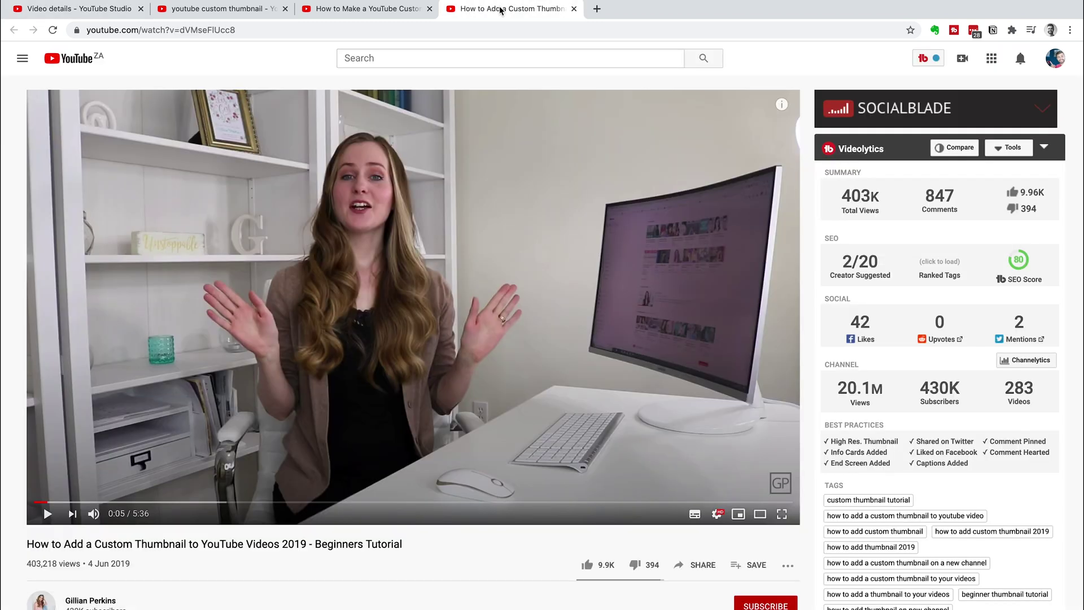
scroll(914, 413, "down", 2)
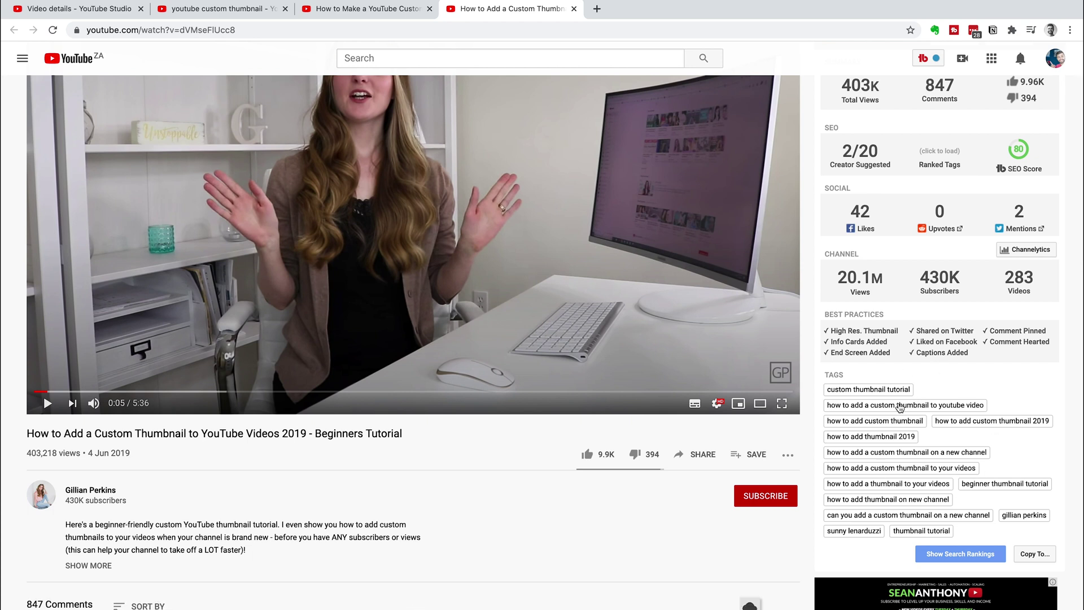
left_click(949, 555)
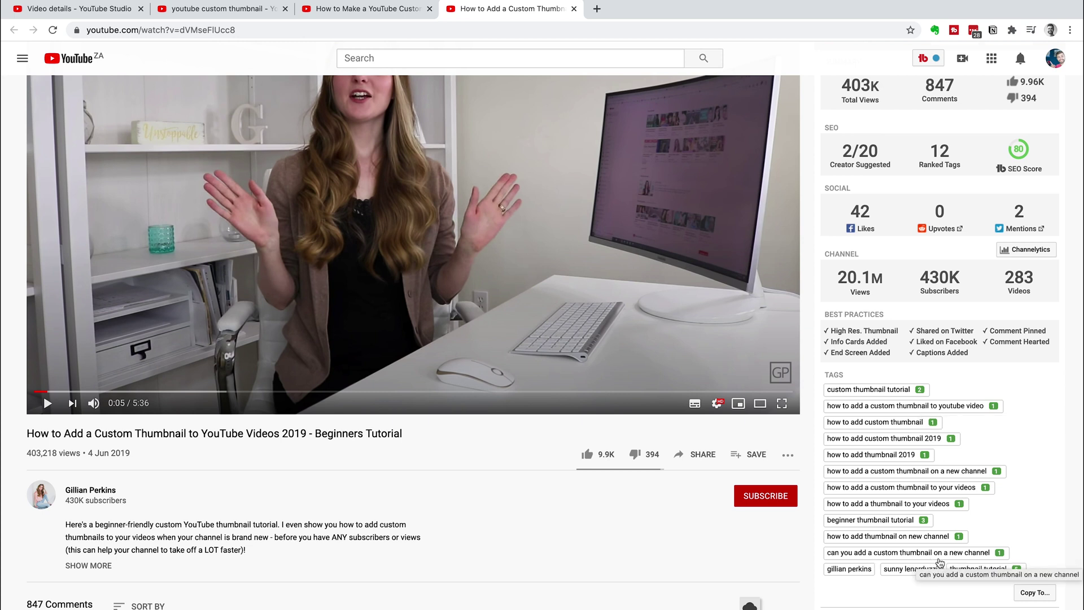
- Copy "how to add a custom thumbnail to youtube video", "how to add thumbnail on new channel" and "can you add a custom thumbnail on a new channel"
left_click(1033, 594)
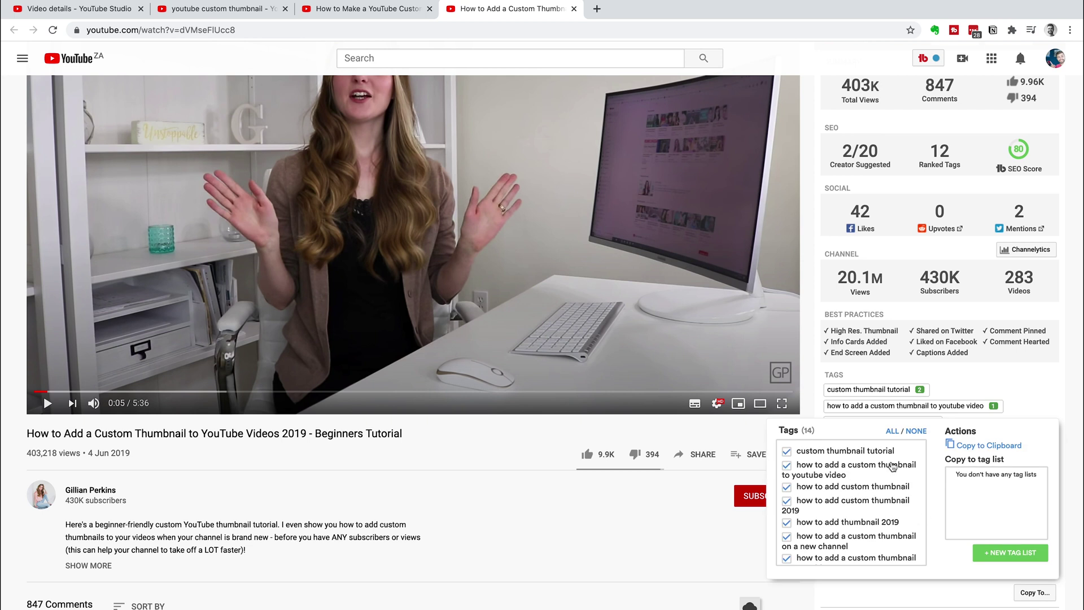
left_click(915, 432)
left_click(787, 466)
scroll(854, 478, "down", 3)
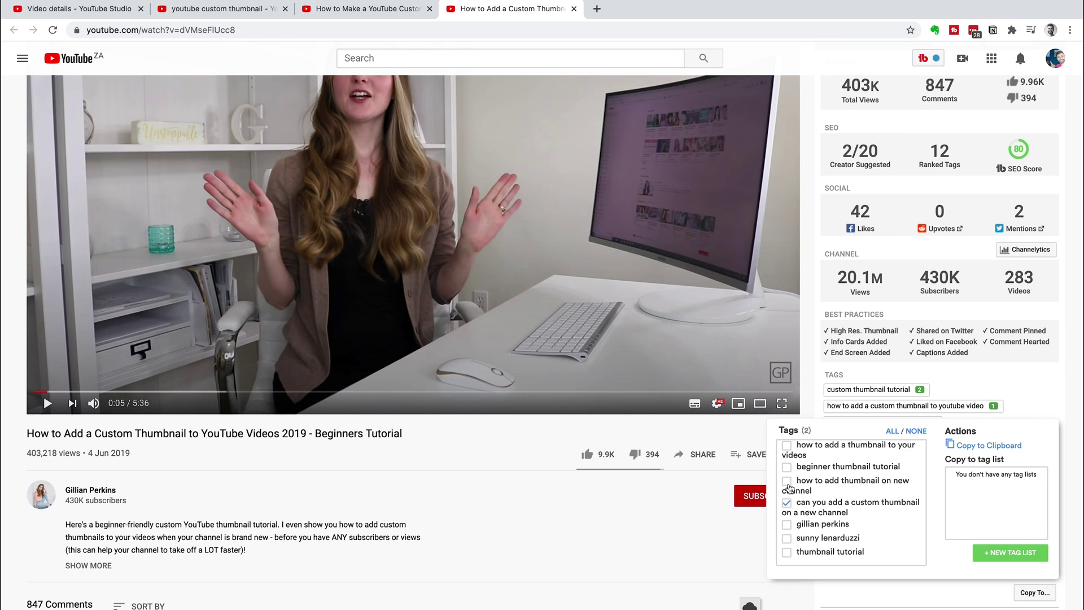
left_click(994, 449)
- Paste the copied tags after the uploaded video's existing tags in YouTube Studio and remove "thumbnails" and "thumbnails youtube"
left_click(106, 8)
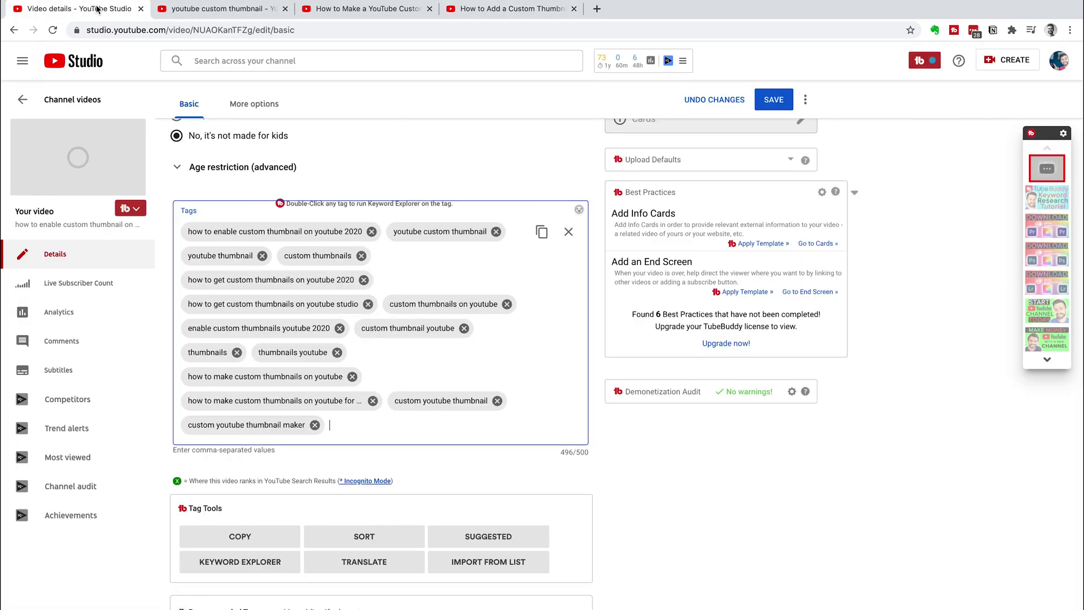
key("ctrl+v")
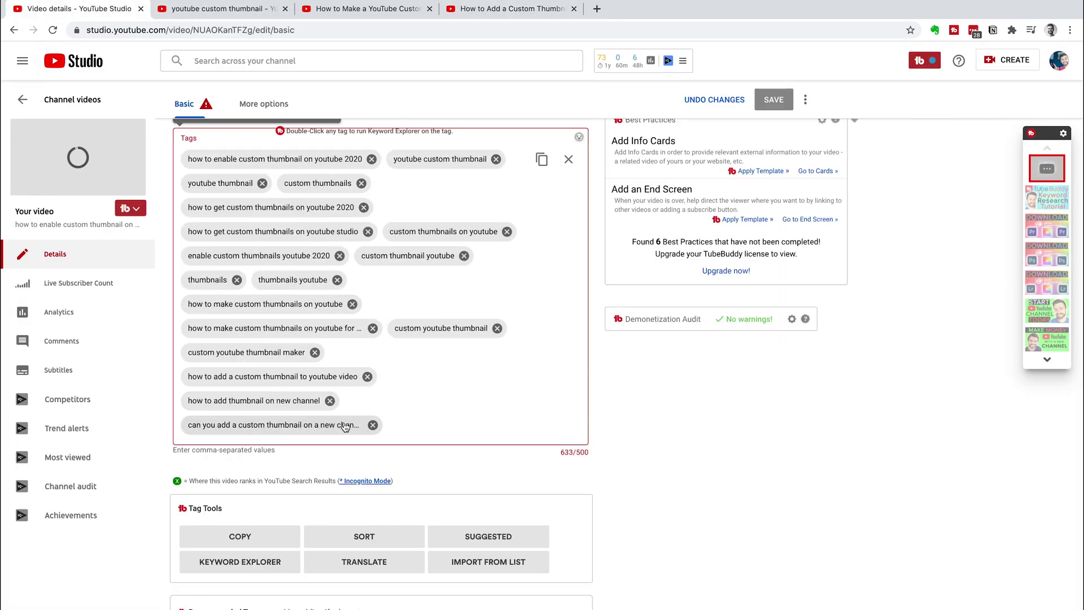
scroll(412, 377, "up", 3)
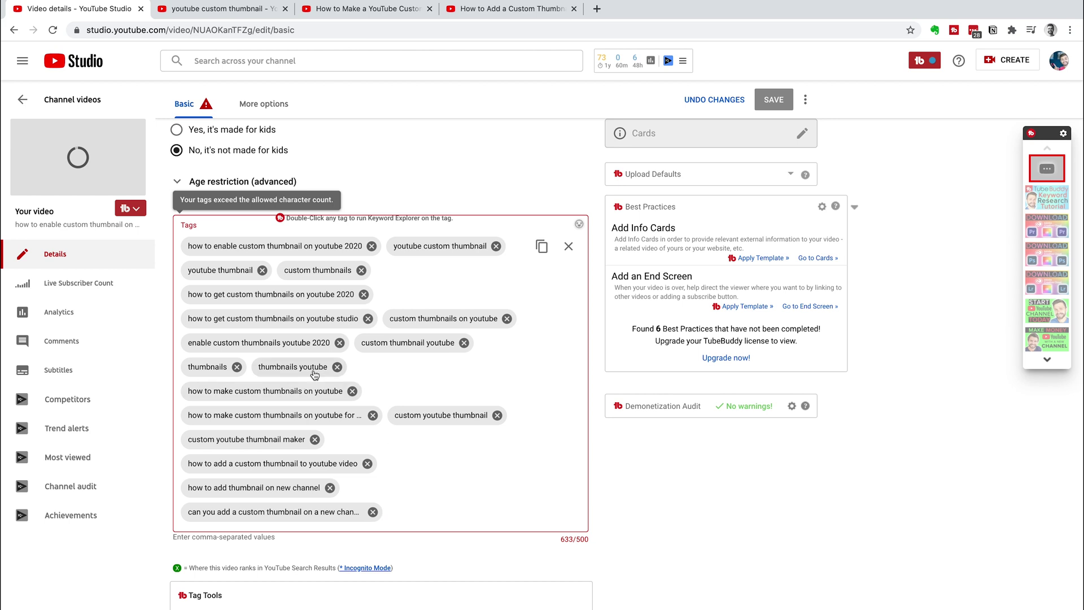
left_click(237, 368)
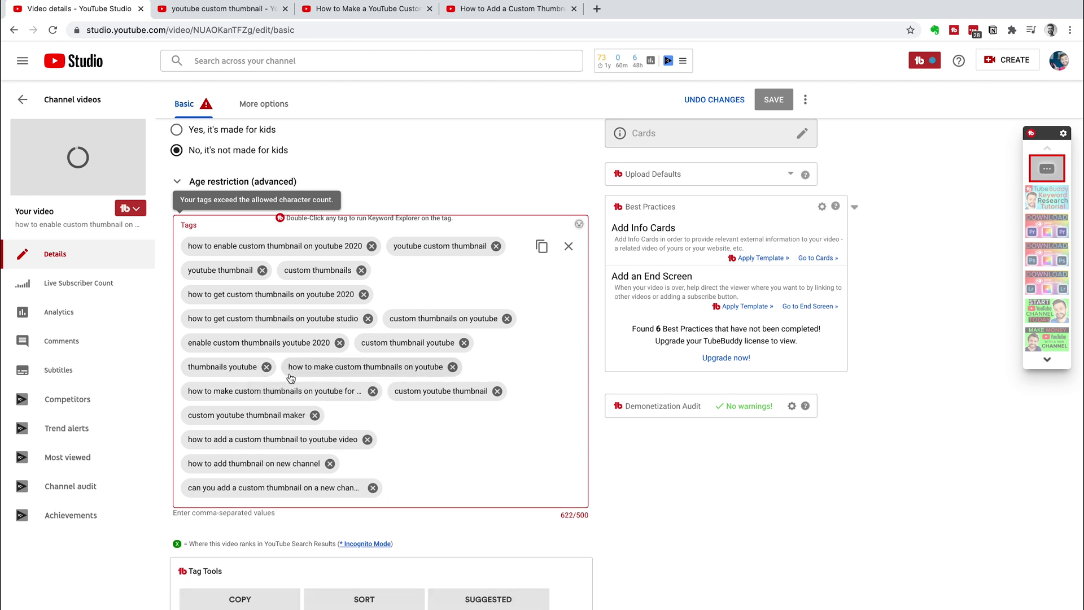
left_click(267, 367)
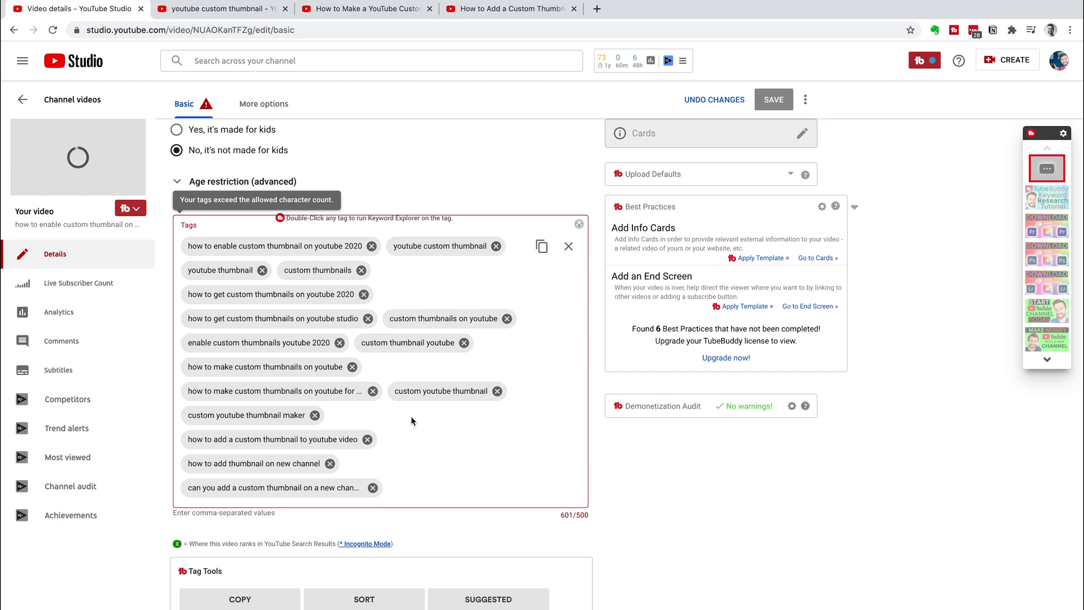
- Remove "custom youtube thumbnail maker", "custom youtube thumbnail", "enable custom thumbnails youtube 2020" and "custom thumbnail youtube" from the tags, and save the video
key("super+r")
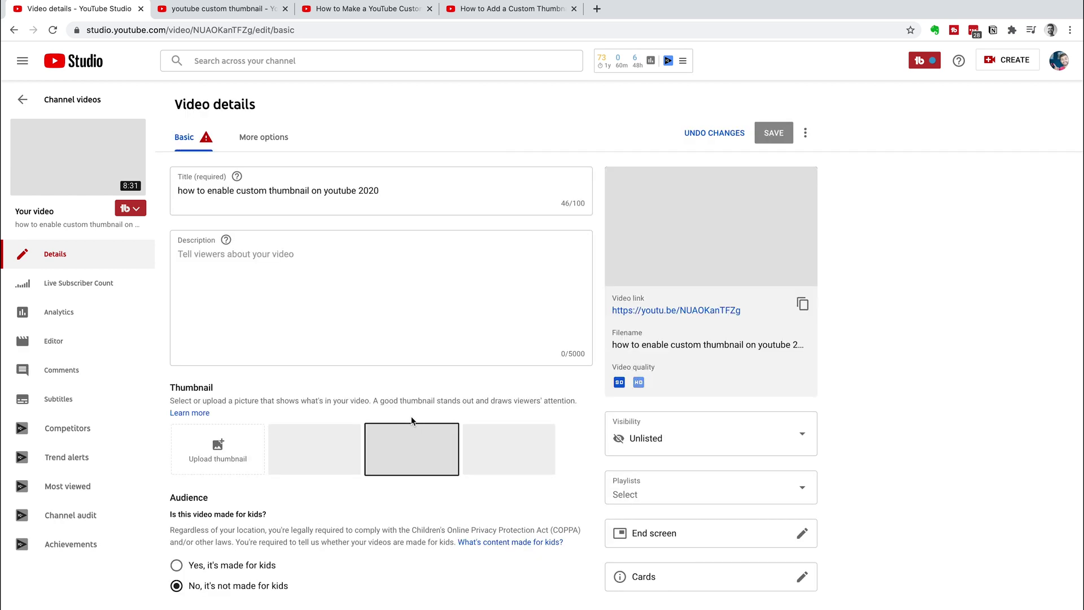
scroll(412, 419, "down", 5)
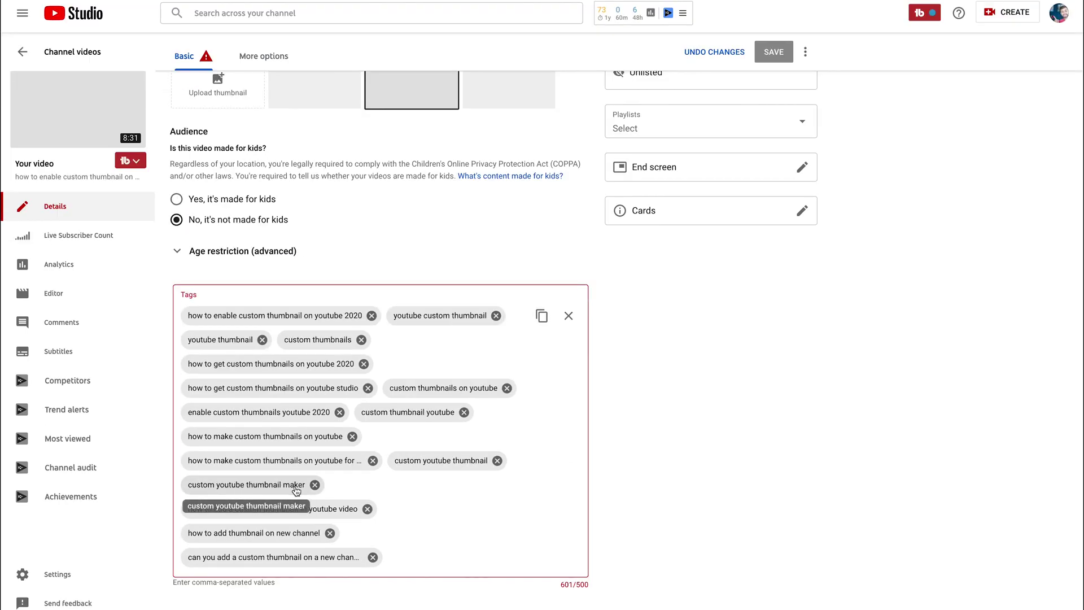
left_click(314, 485)
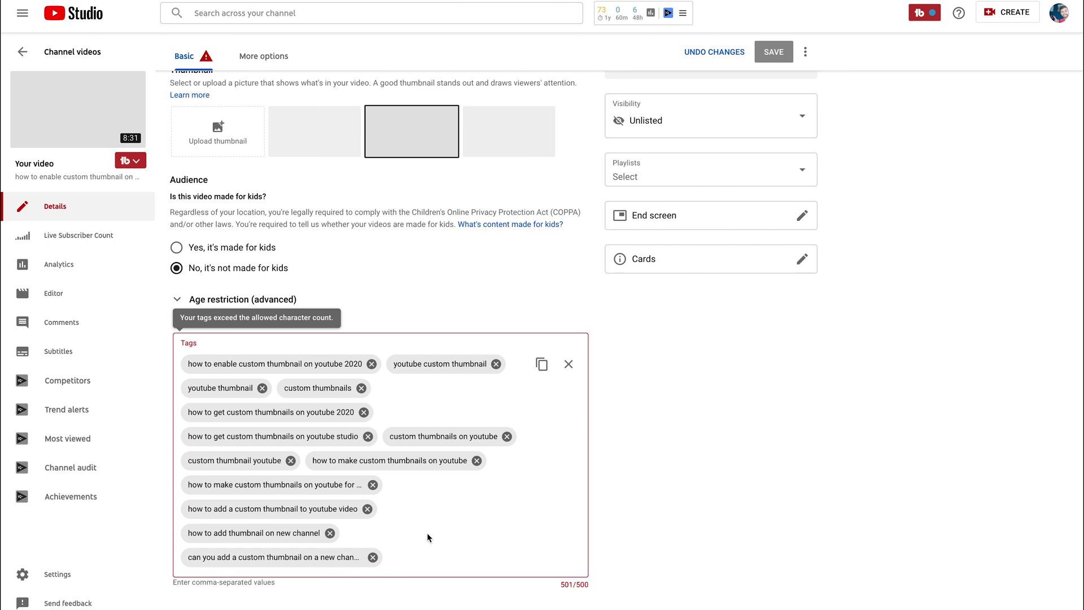
left_click(290, 461)
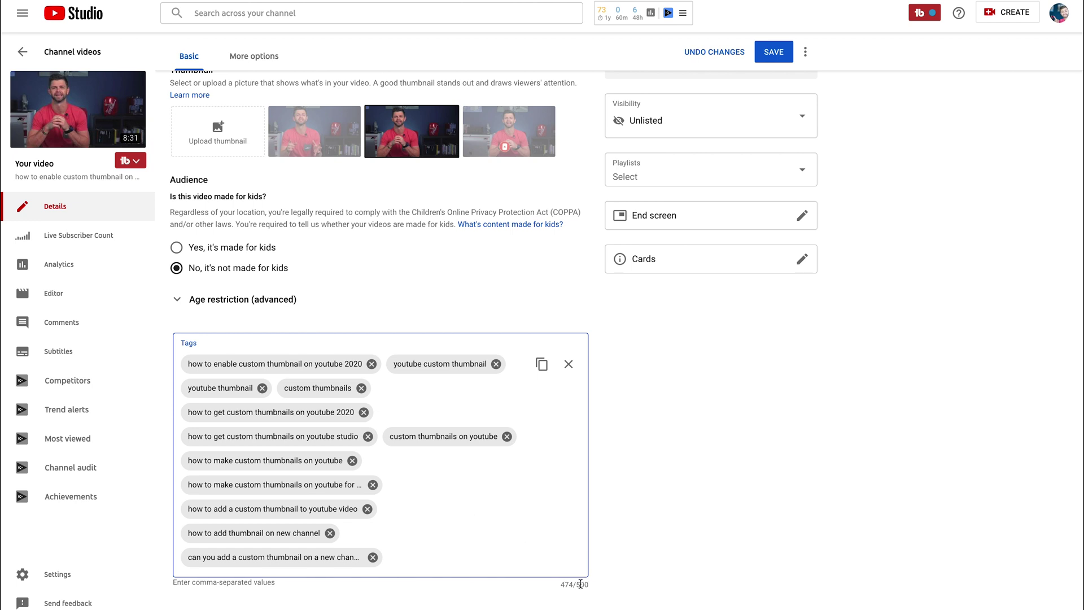
left_click(774, 53)
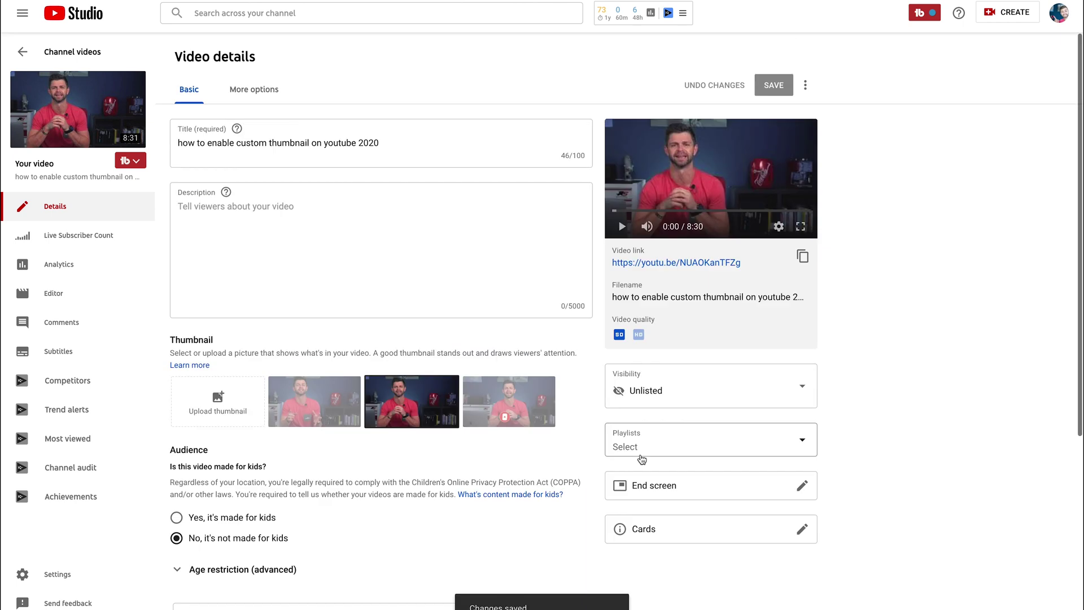
- Return to the channel's video list and reopen the uploaded video's details at the TubeBuddy recommended tags
left_click(25, 54)
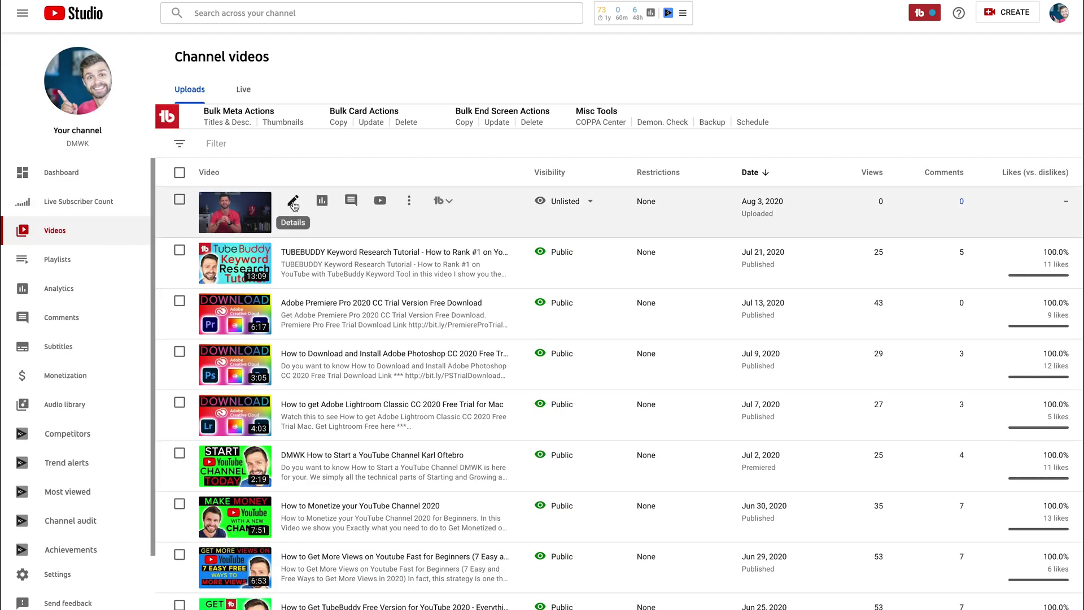
left_click(293, 202)
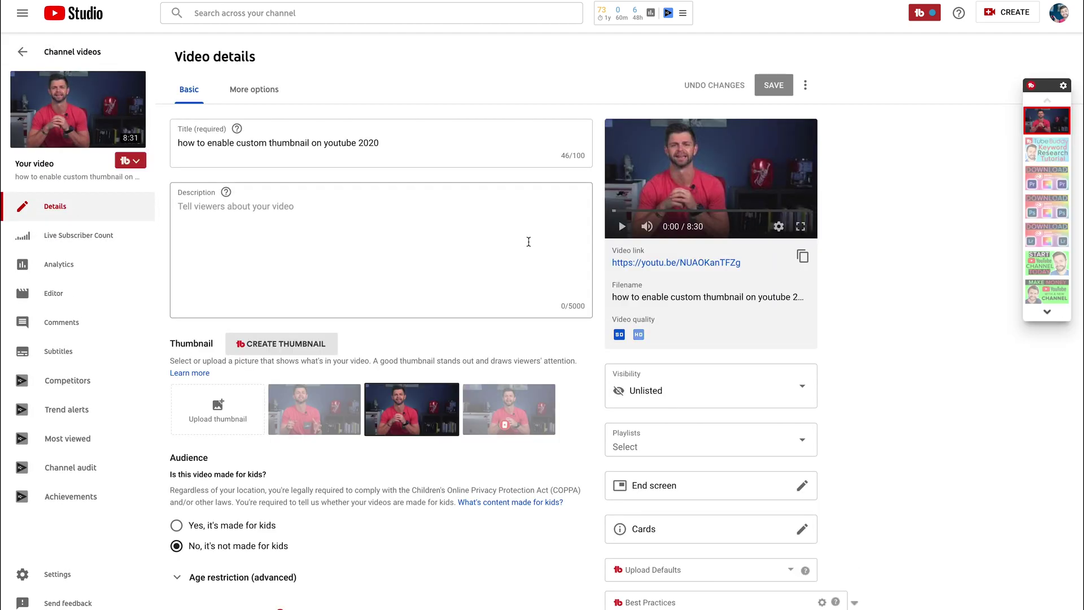
scroll(587, 430, "down", 5)
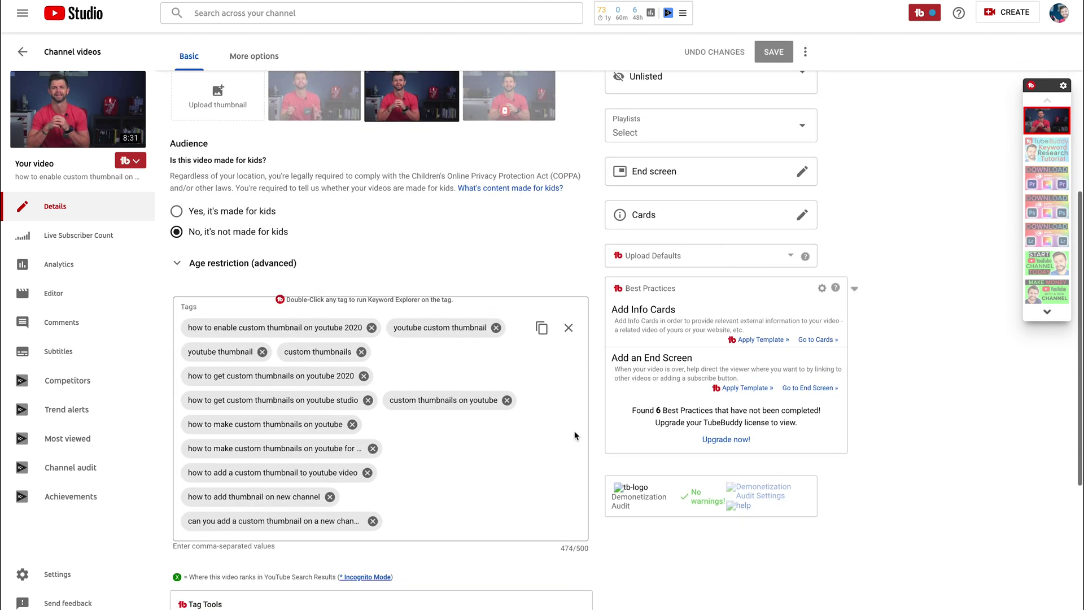
scroll(452, 410, "down", 5)
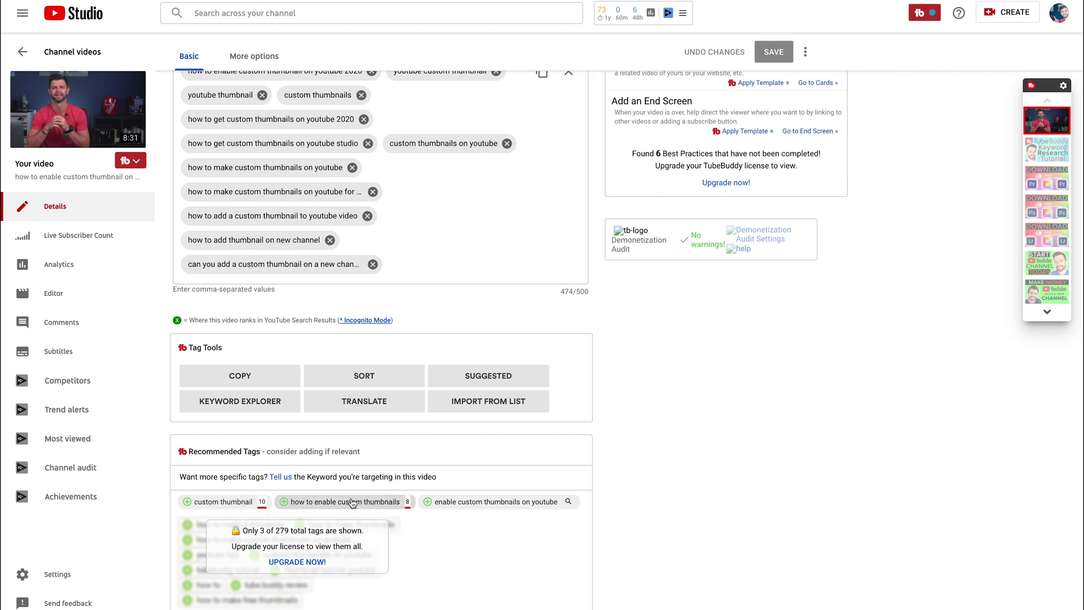
- Add the recommended tag "how to enable custom thumbnails" and remove the tag "custom thumbnails on youtube"
scroll(479, 472, "up", 5)
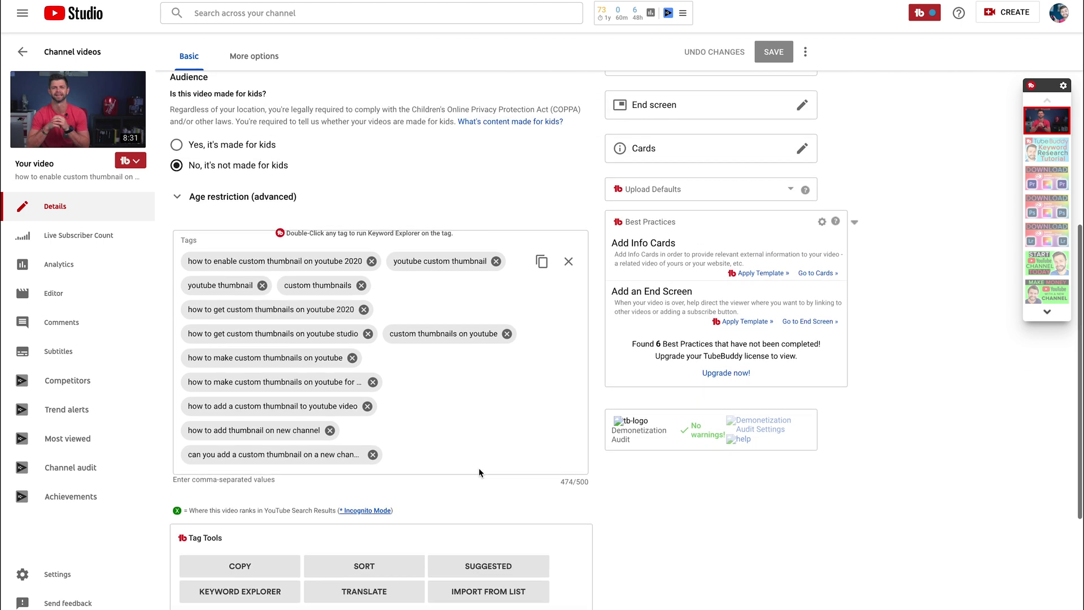
scroll(480, 472, "down", 1)
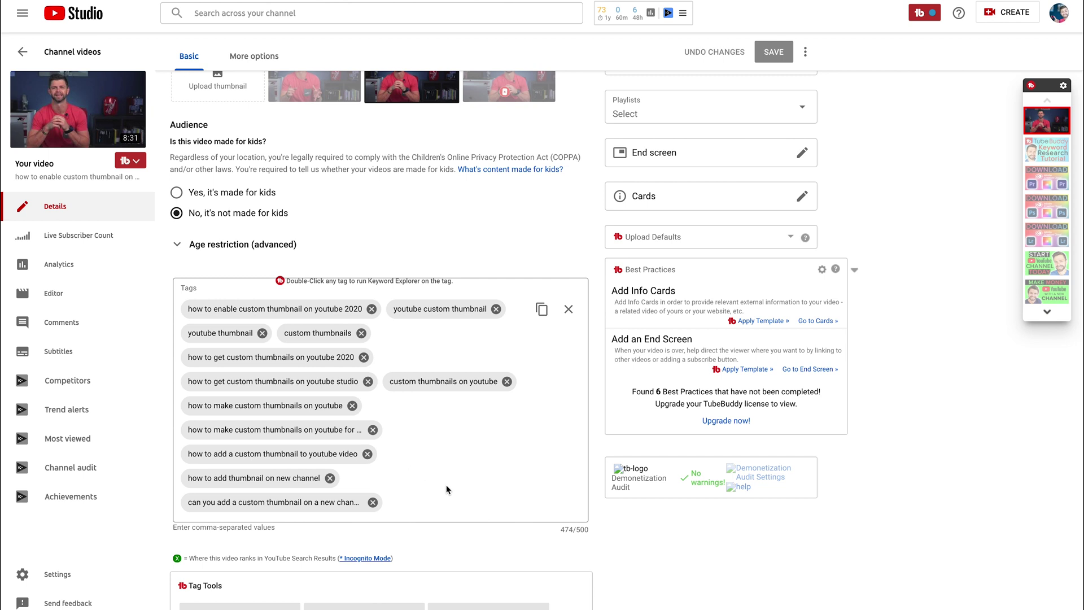
scroll(446, 489, "down", 4)
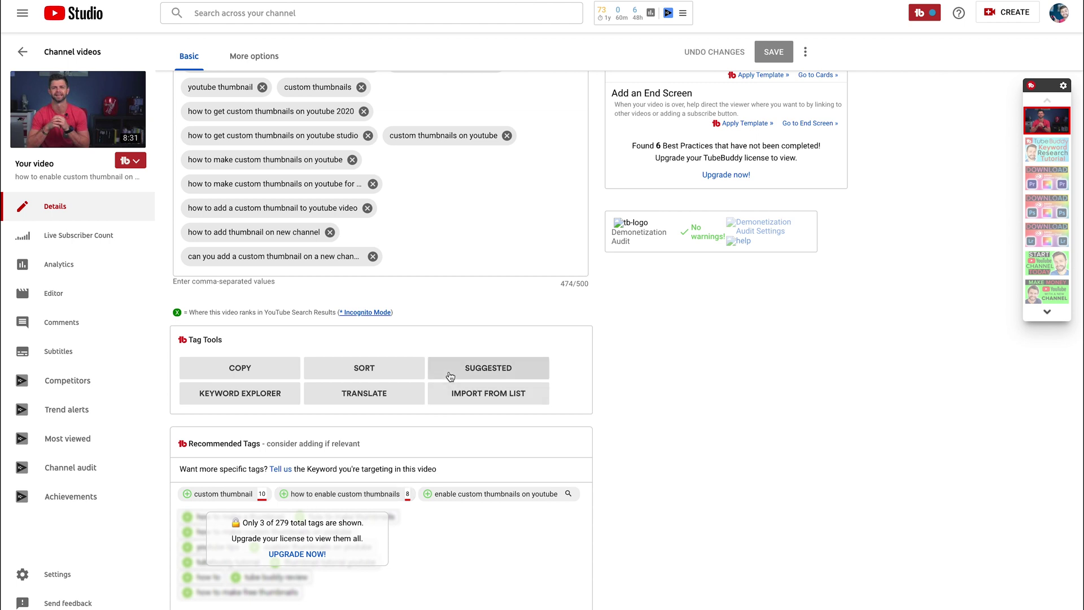
scroll(412, 332, "up", 2)
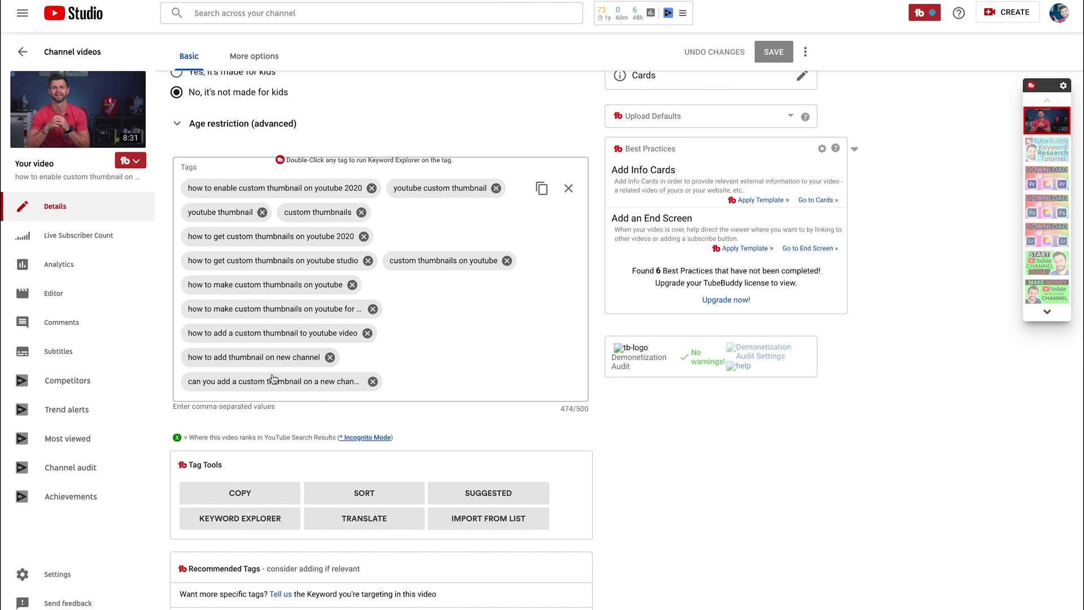
left_click_drag(276, 240, 277, 237)
scroll(441, 341, "down", 2)
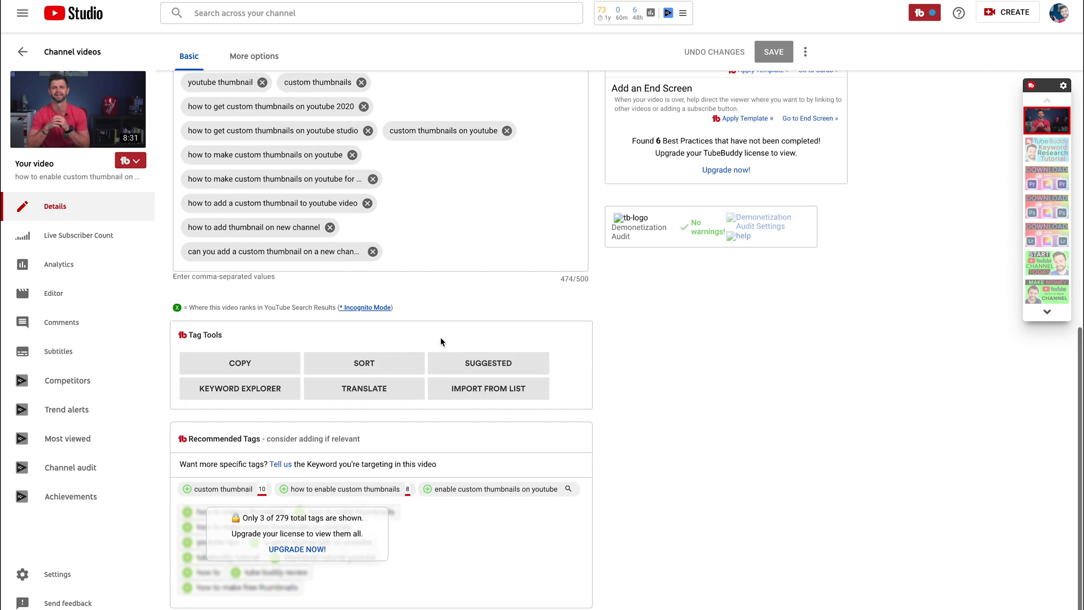
left_click(286, 491)
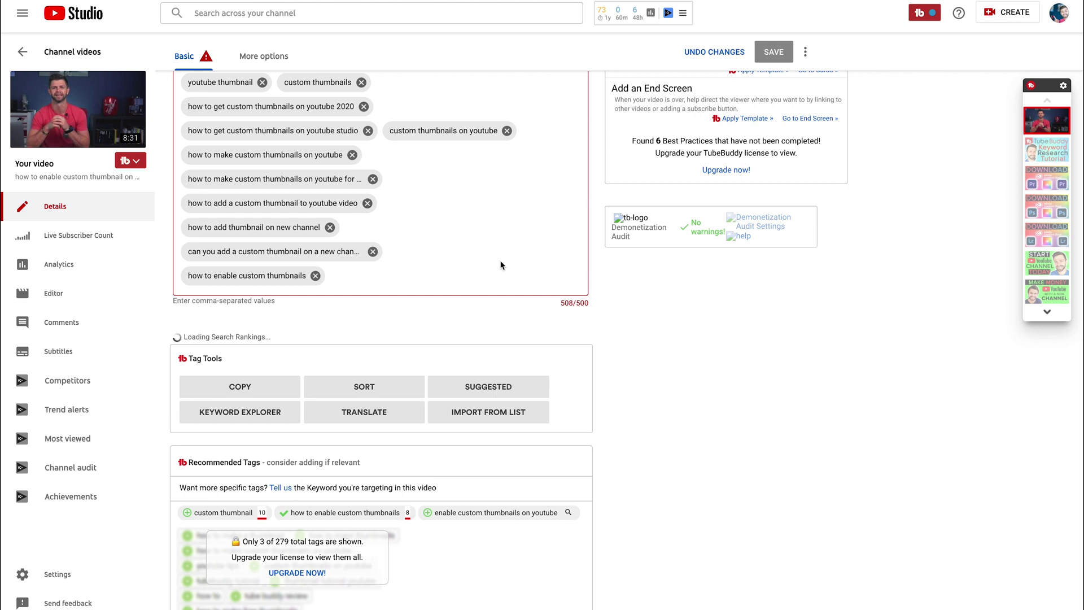
left_click(507, 131)
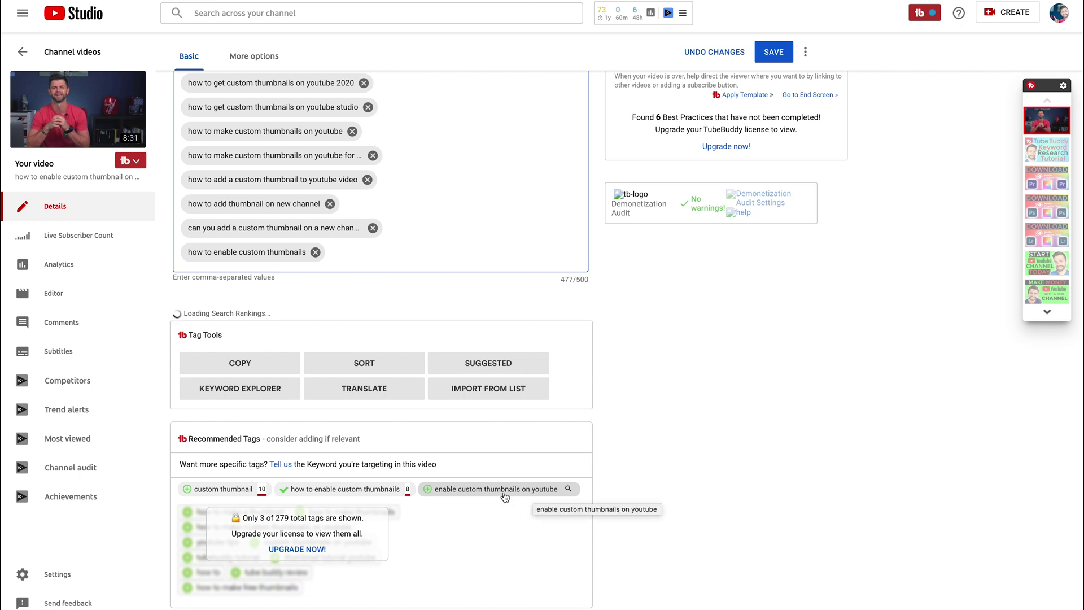
- Add the recommended tag "enable custom thumbnails on youtube", remove "how to add a custom thumbnail to youtube video", and save the video
left_click(428, 490)
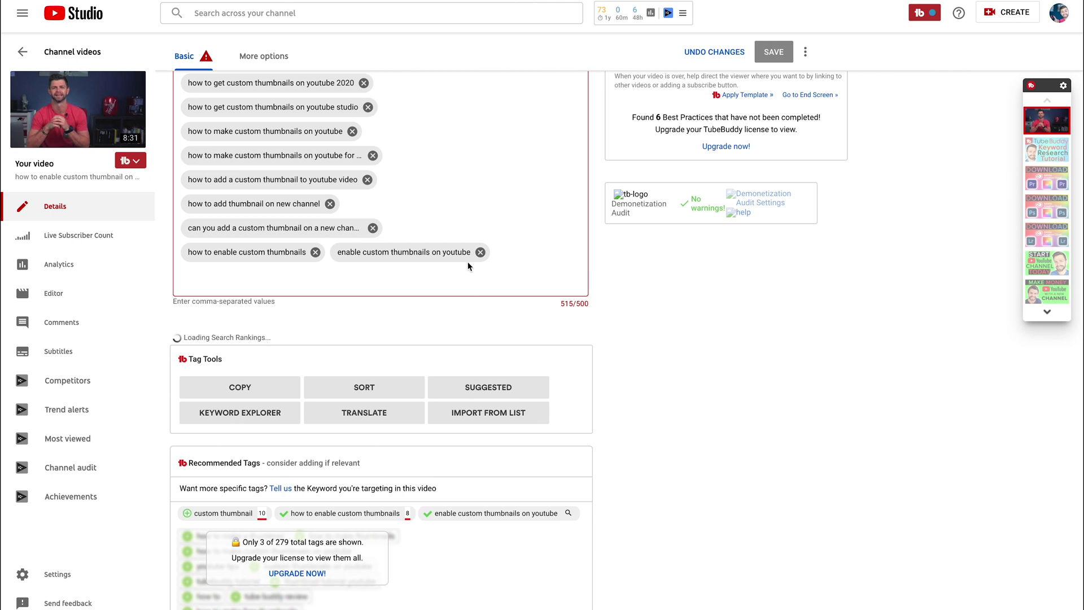
scroll(508, 282, "up", 2)
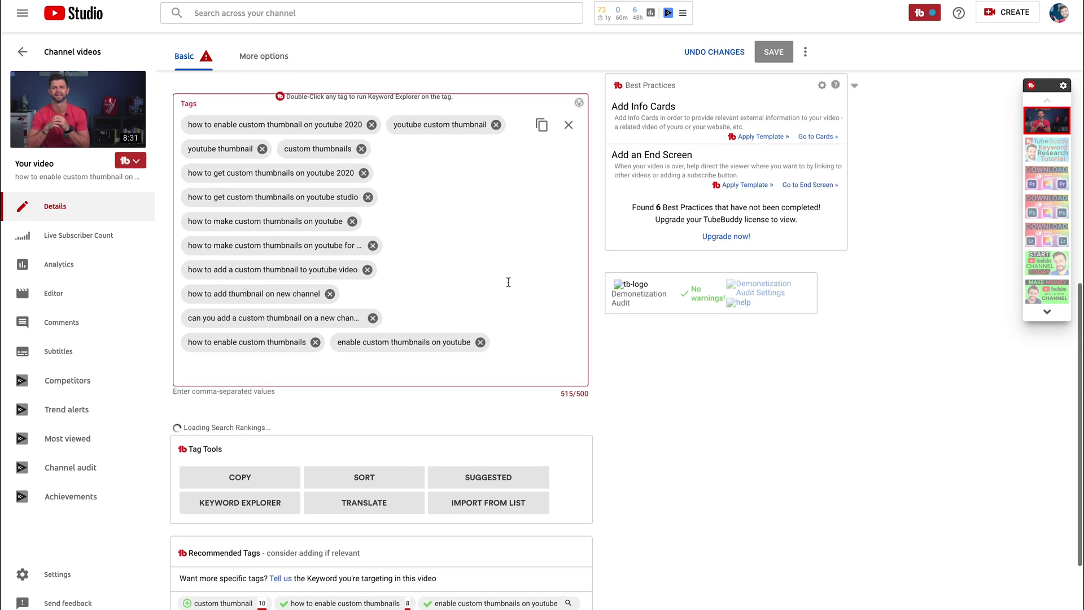
left_click(368, 270)
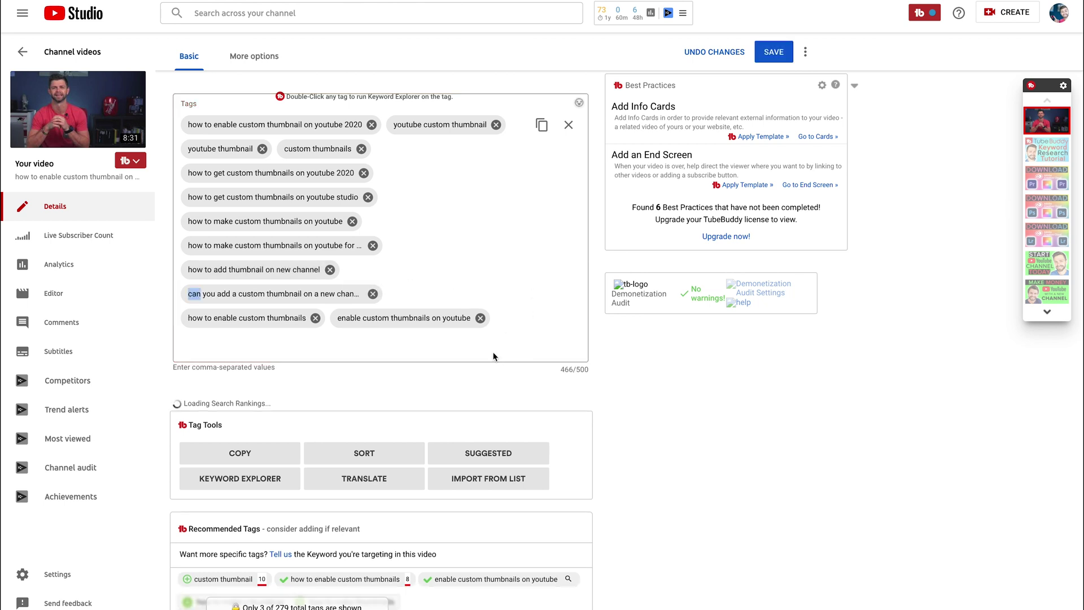
left_click(769, 53)
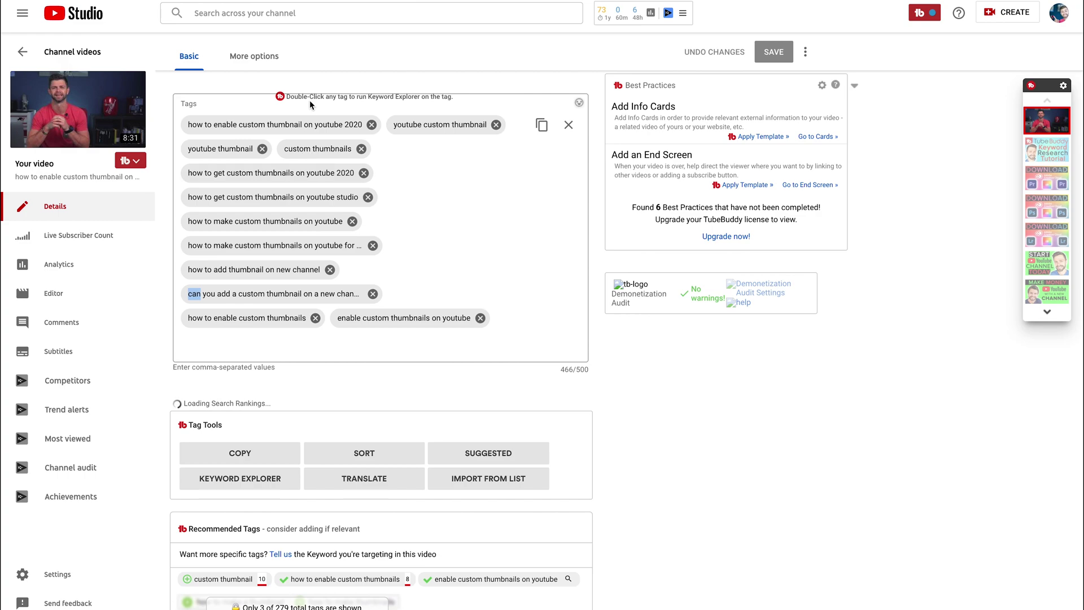
- Review the "youtube custom thumbnail" search results and the tag rankings of the video "How to Make a YouTube Custom Thumbnail Tutorial"
right_click(221, 1)
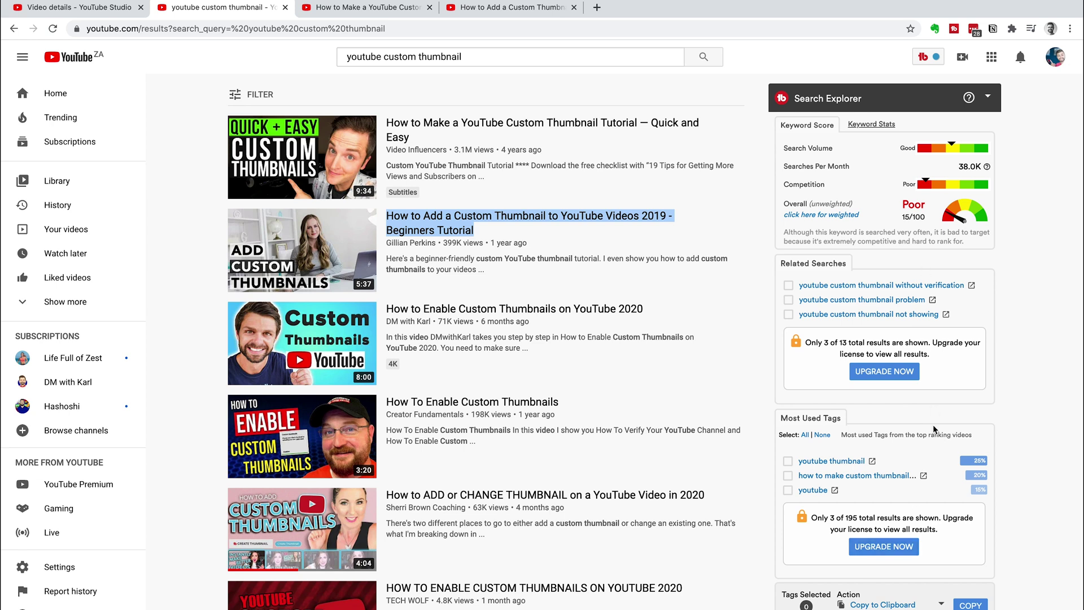
left_click(354, 12)
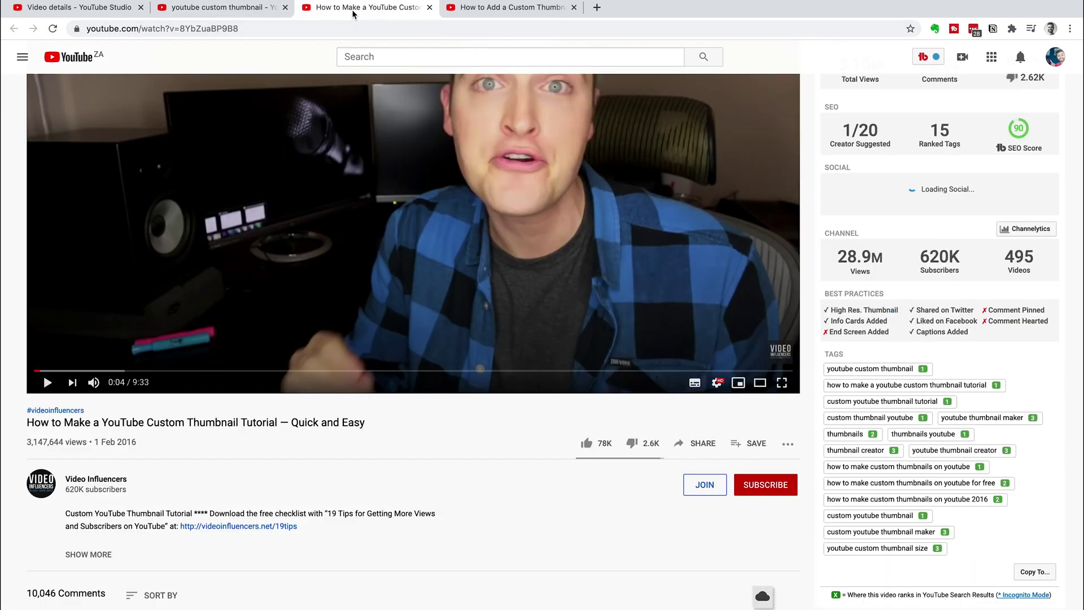
mouse_move(948, 248)
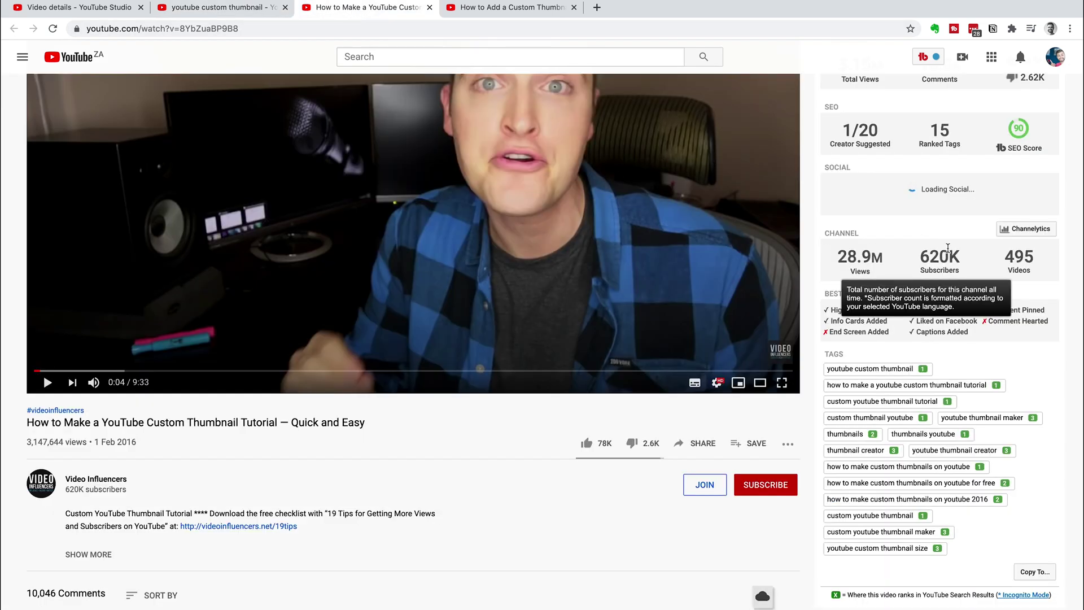
scroll(948, 248, "up", 2)
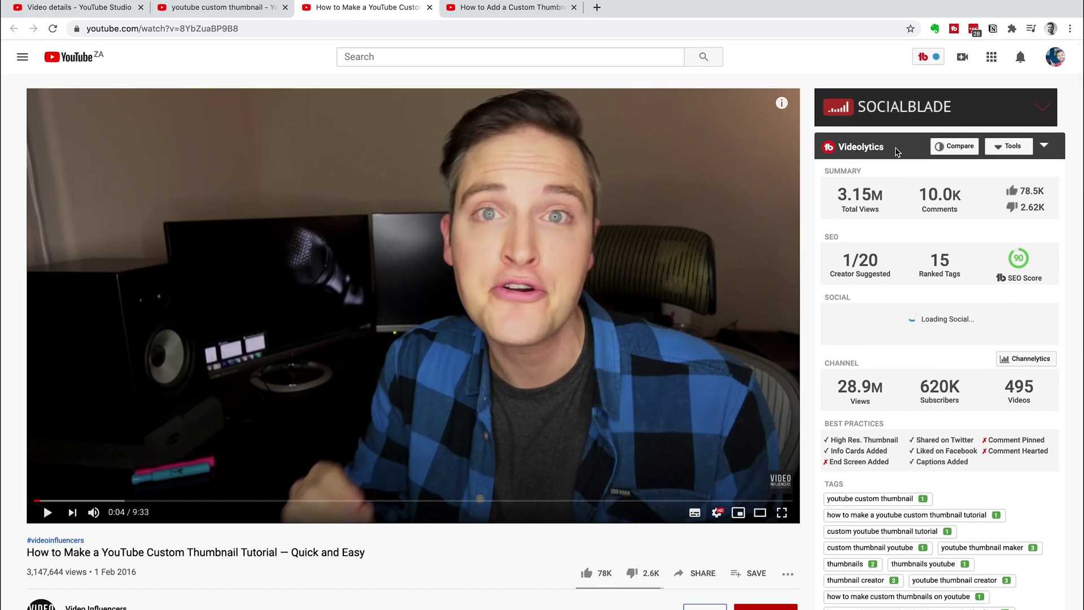
scroll(948, 362, "down", 4)
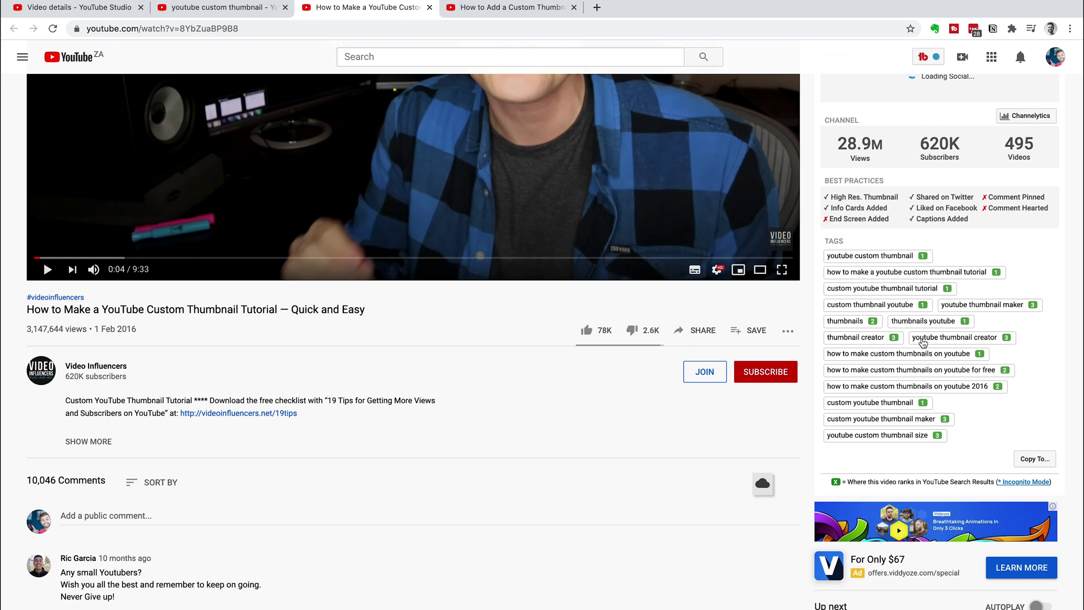
- Return to the "youtube custom thumbnail" search results and explore "enable custom thumbnails on youtube 2020" in TubeBuddy's Keyword Explorer
left_click(236, 11)
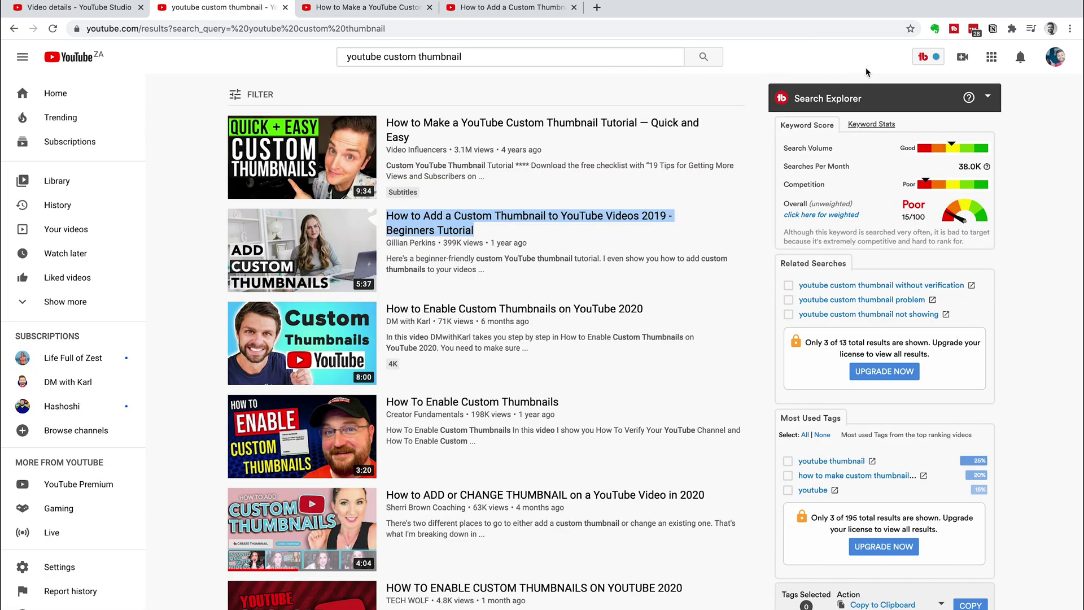
left_click(923, 59)
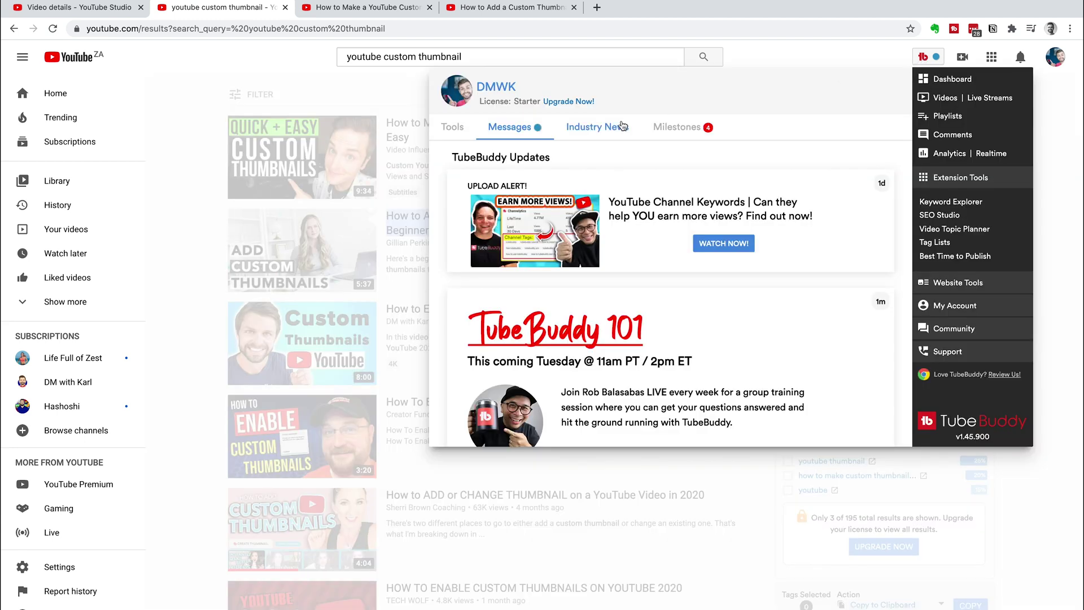
left_click(457, 129)
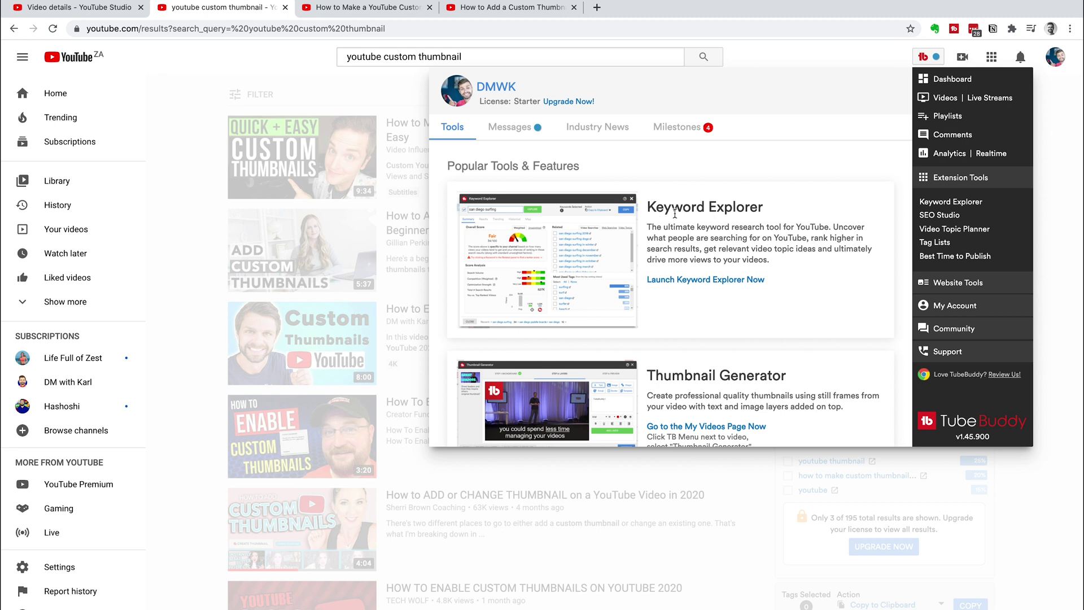
left_click(709, 283)
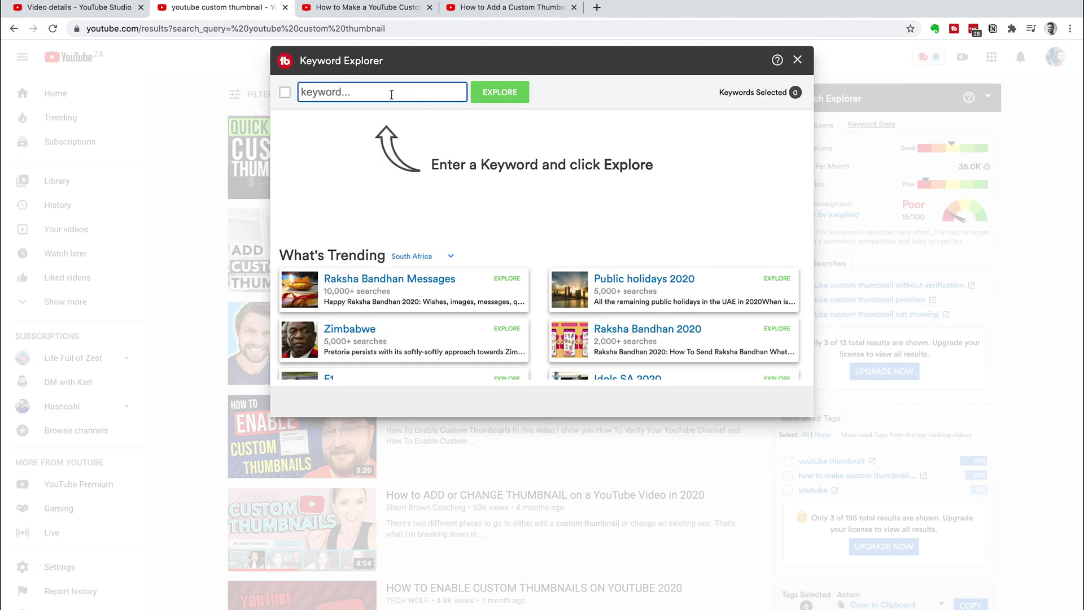
type("enable custom thumbnails on youtube 2020")
left_click(492, 93)
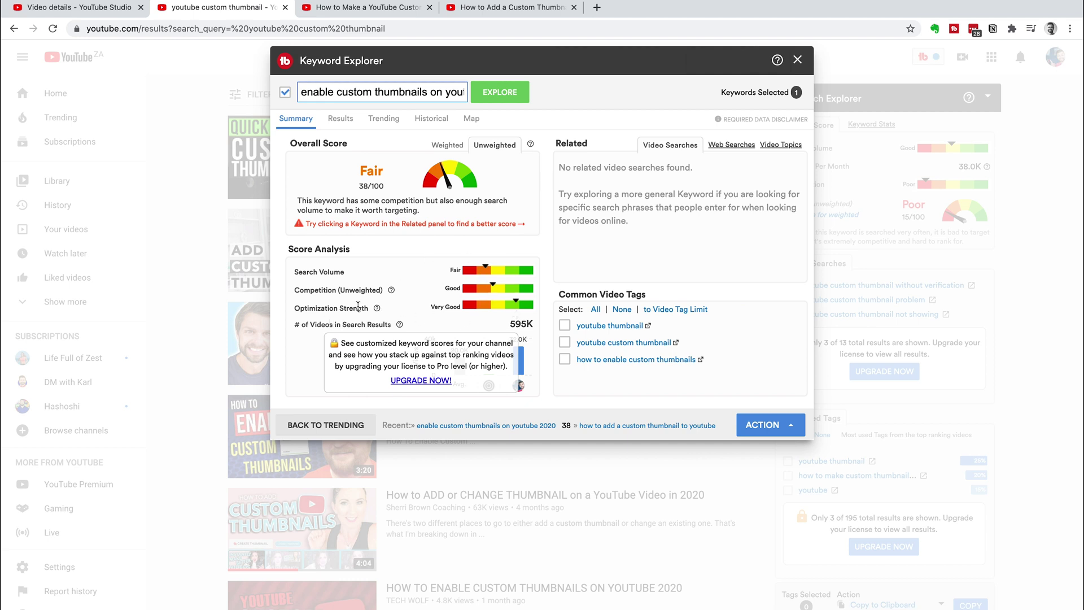
- Review the keyword's score analysis, explore the common video tag "youtube custom thumbnail", and close the Keyword Explorer
mouse_move(377, 310)
left_click(615, 342)
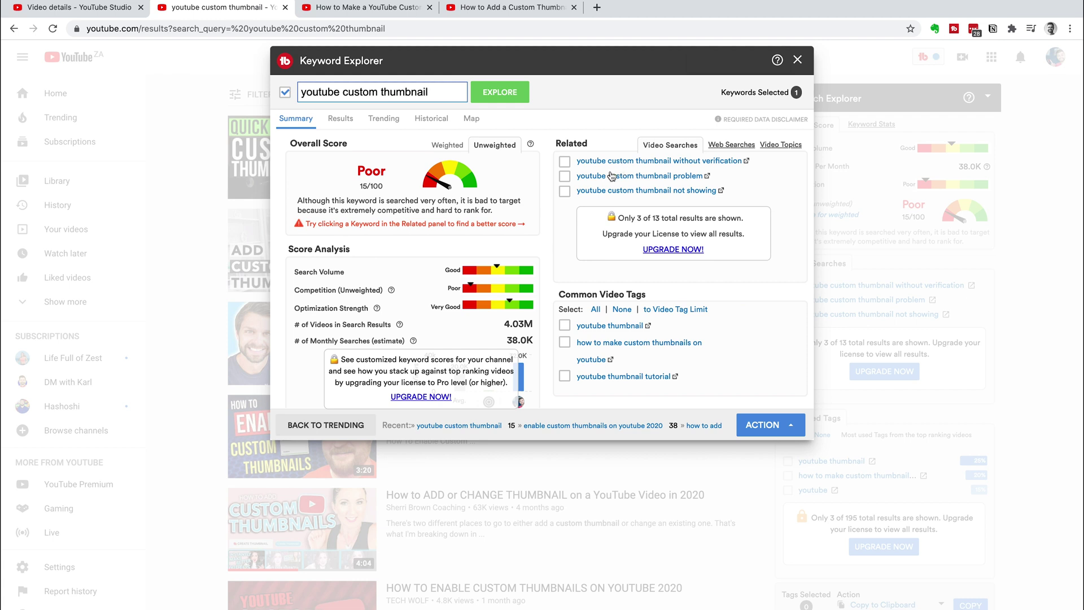
left_click(797, 59)
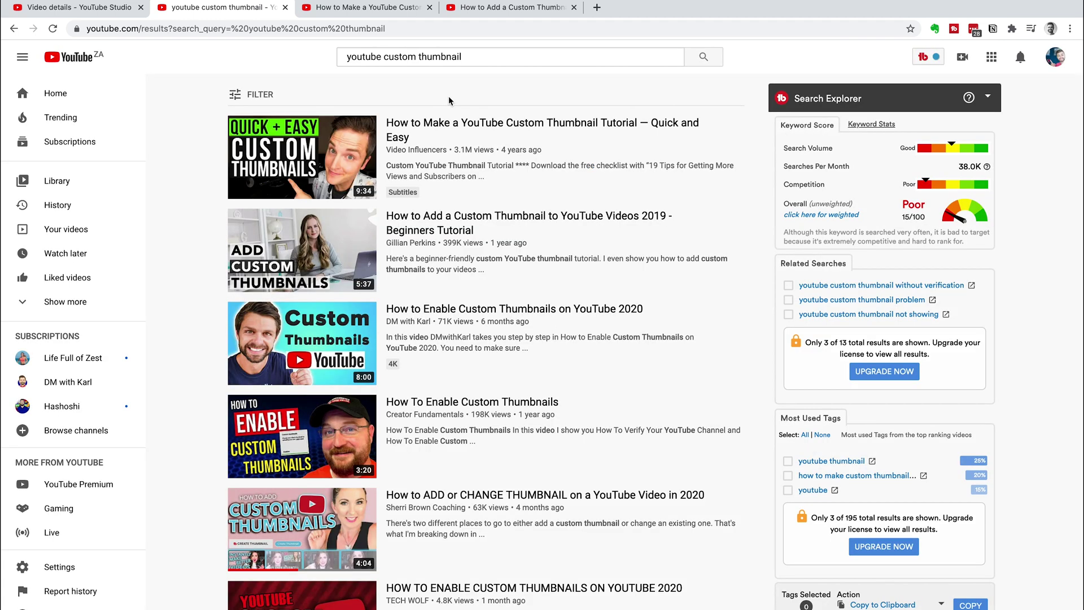